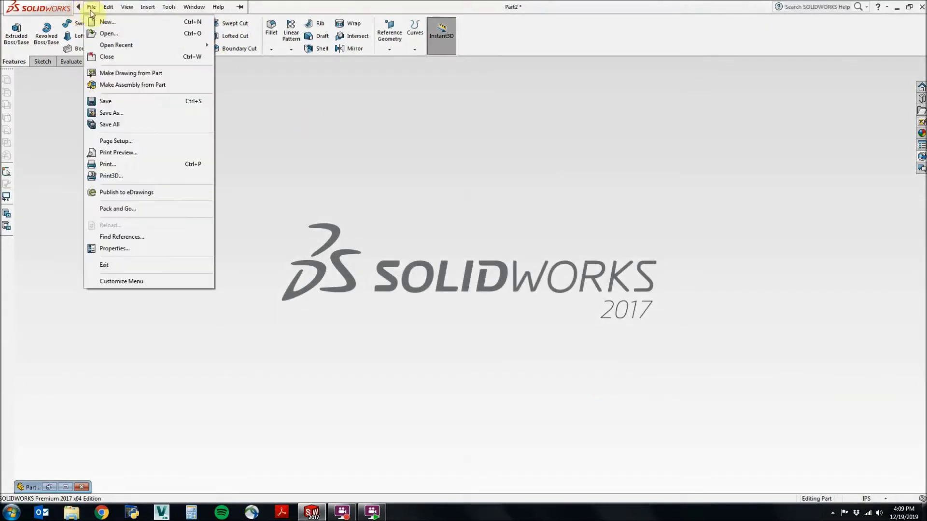
# Create a new part document and begin a sketch, showing the reference planes
pyautogui.click(369, 374)
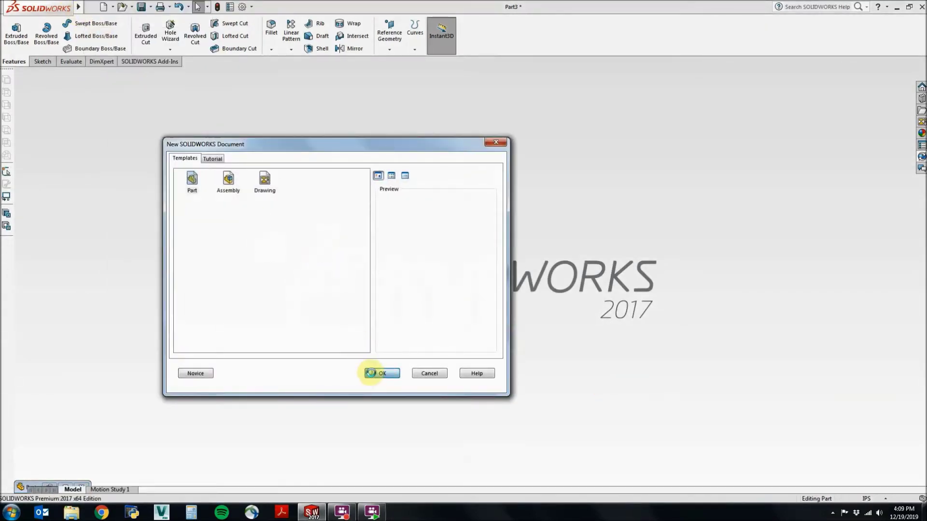
pyautogui.click(42, 61)
pyautogui.click(11, 31)
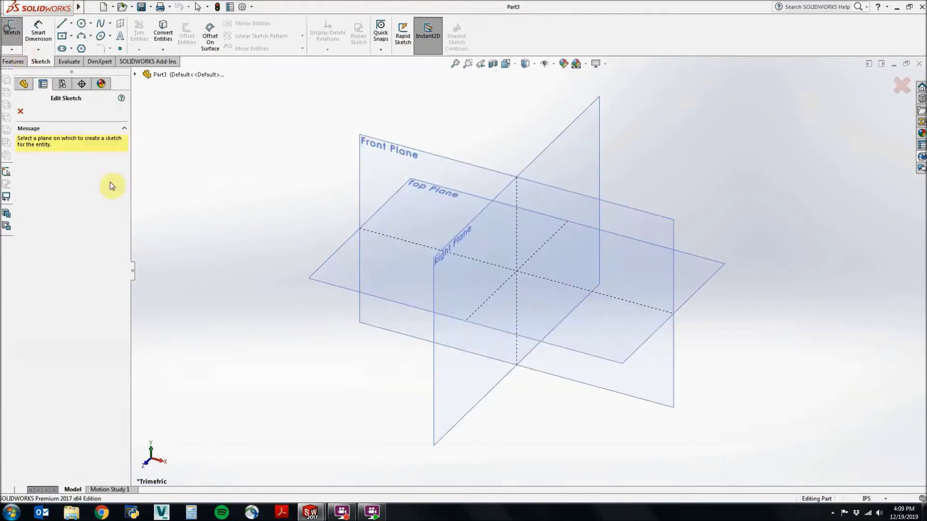
# Sketch a center rectangle on the Top plane, centred at the origin
pyautogui.click(318, 286)
pyautogui.click(63, 35)
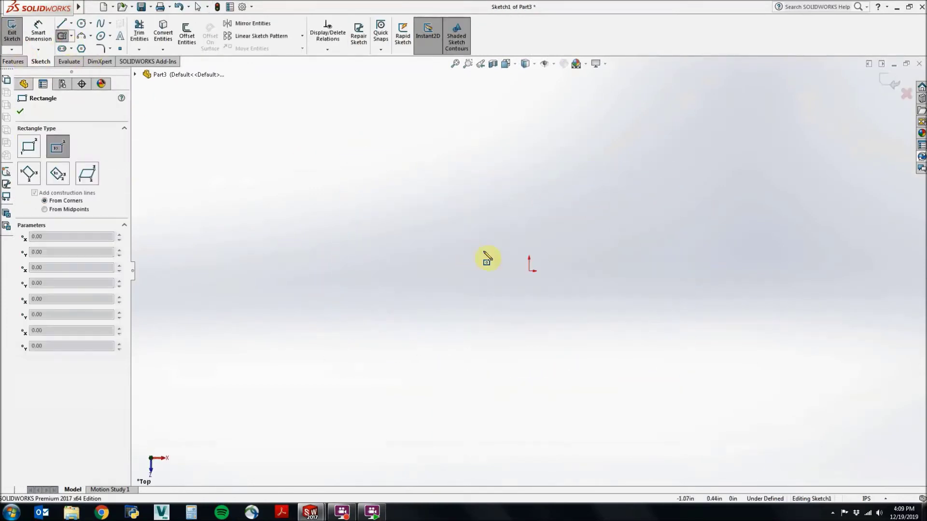
pyautogui.click(531, 272)
pyautogui.click(415, 144)
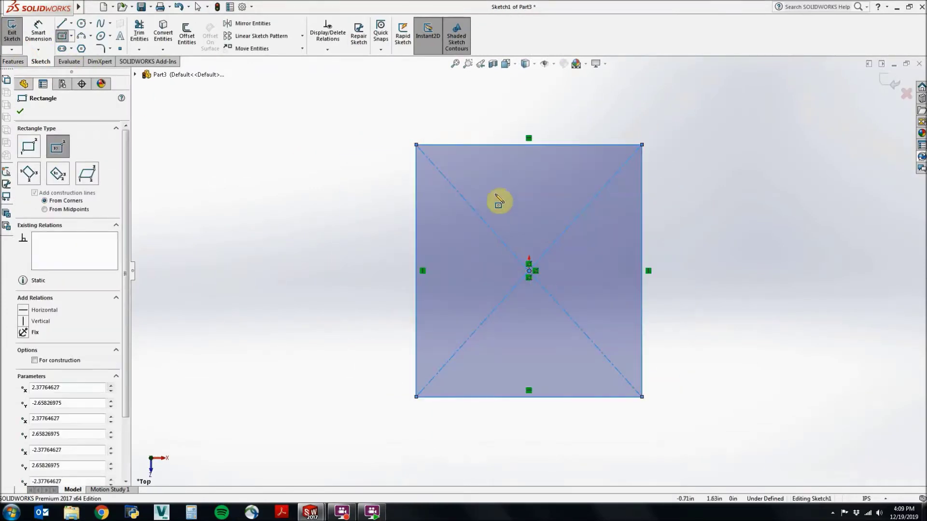
pyautogui.press('Escape')
# Dimension the rectangle 24 in wide by 30 in tall, fully defining the sketch
pyautogui.click(38, 33)
pyautogui.click(439, 145)
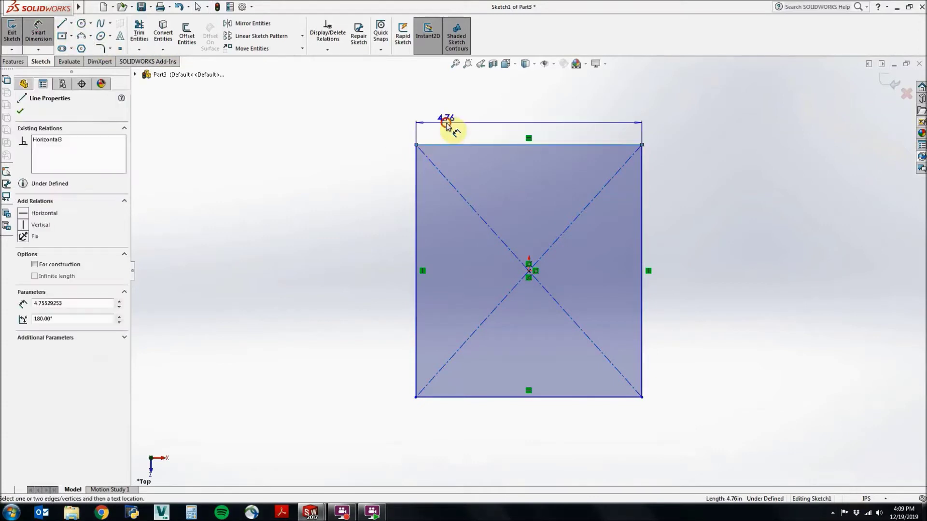
pyautogui.click(448, 123)
pyautogui.write('24')
pyautogui.press('Return')
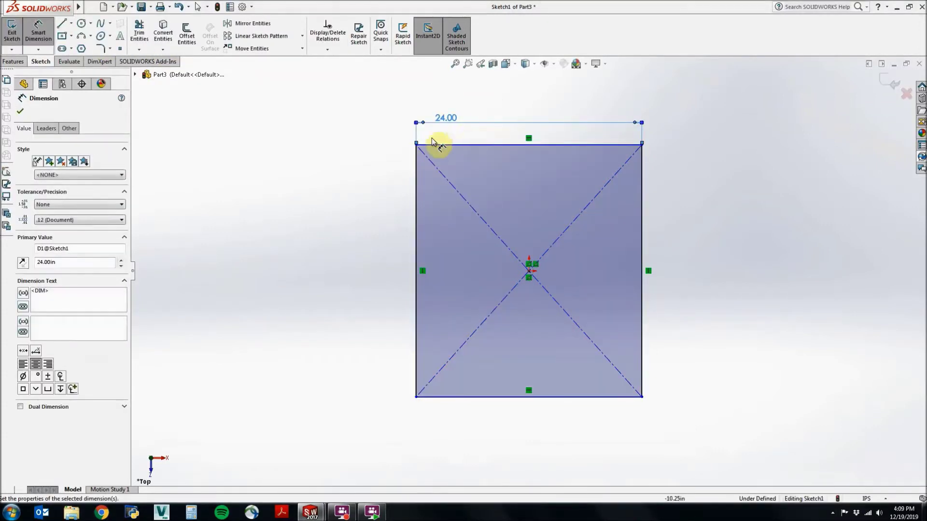
pyautogui.click(643, 200)
pyautogui.click(667, 190)
pyautogui.write('30')
pyautogui.press('Return')
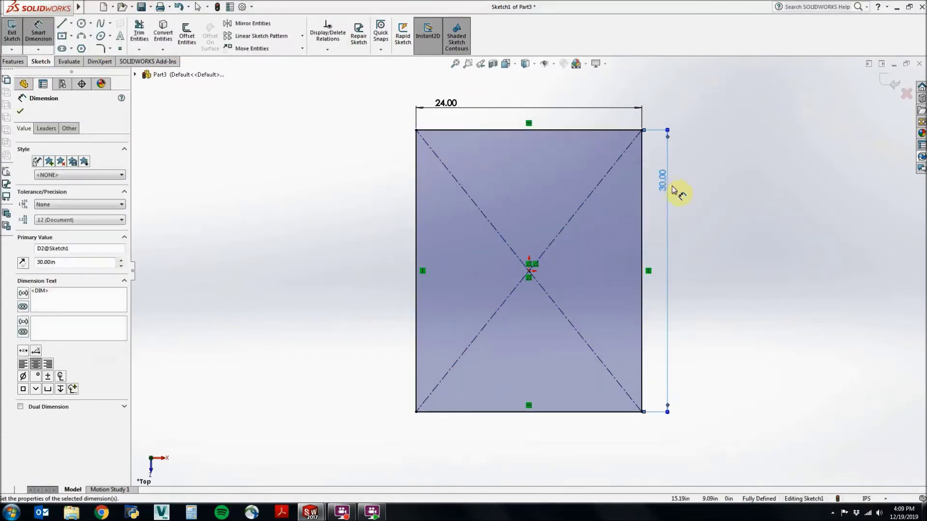
pyautogui.press('Escape')
# Select the whole rectangle outline chain ready for offsetting
pyautogui.rightClick(618, 133)
pyautogui.click(641, 137)
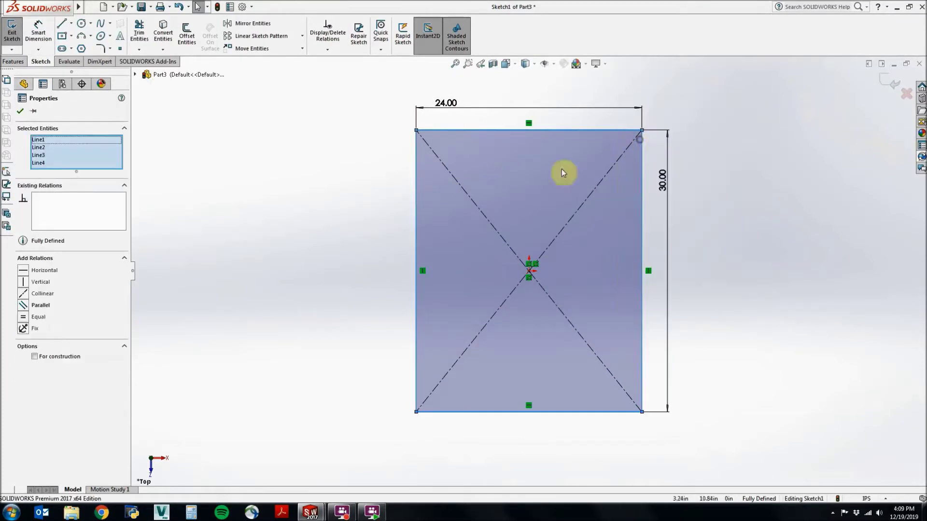
# Offset the rectangle outline inward by 0.25 in
pyautogui.click(186, 34)
pyautogui.scroll(-2, 503, 180)
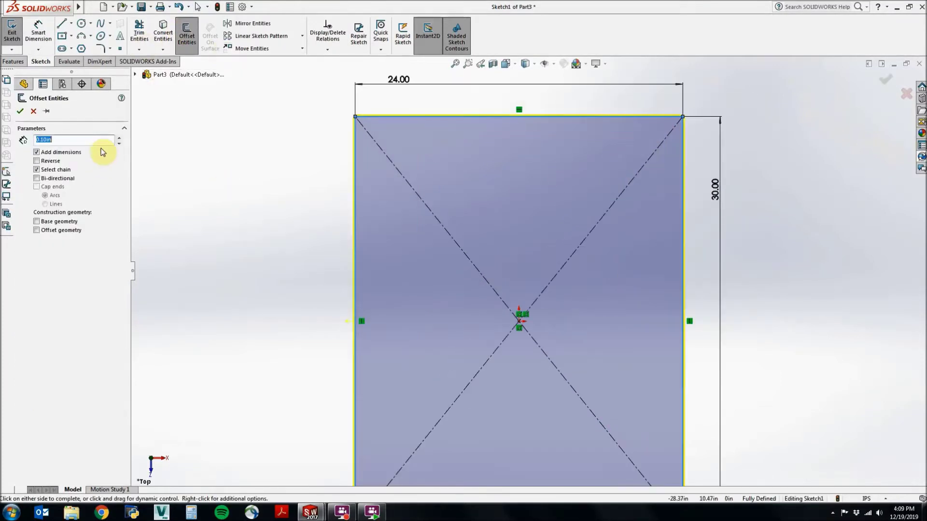
pyautogui.write('0.25')
pyautogui.press('Return')
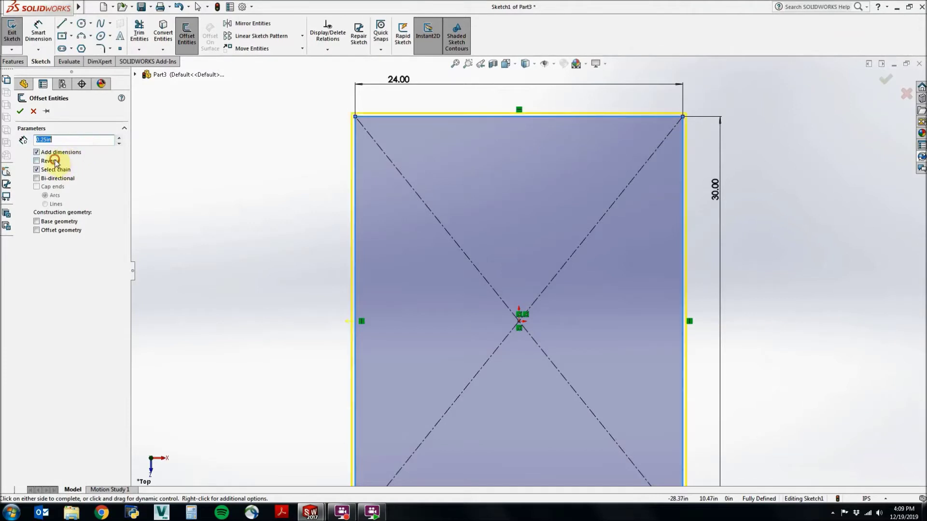
pyautogui.click(19, 111)
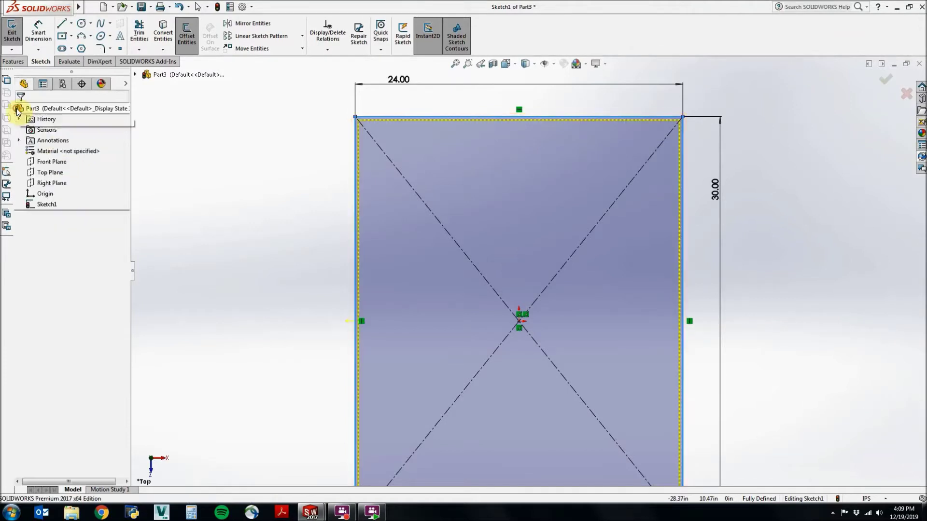
# Offset the new inset outline a further 0.50 in to make a second nested outline
pyautogui.rightClick(391, 127)
pyautogui.click(411, 128)
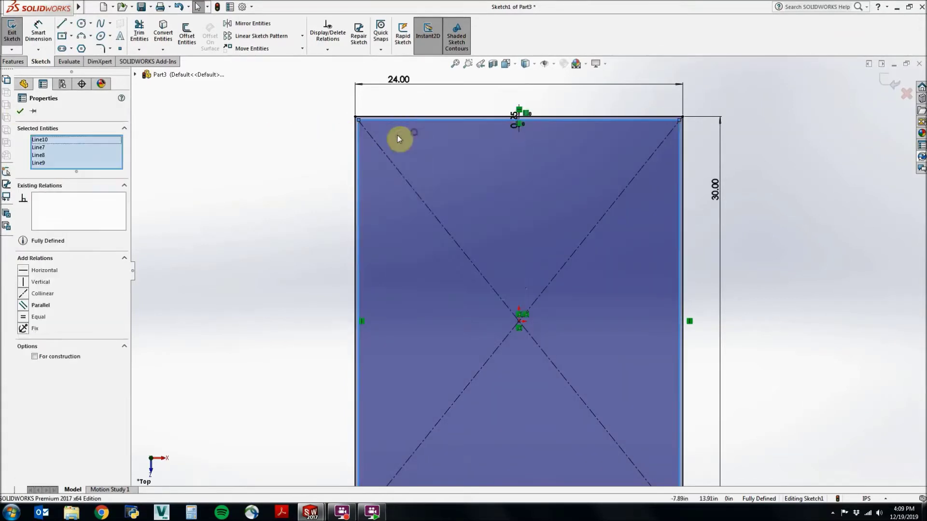
pyautogui.click(186, 35)
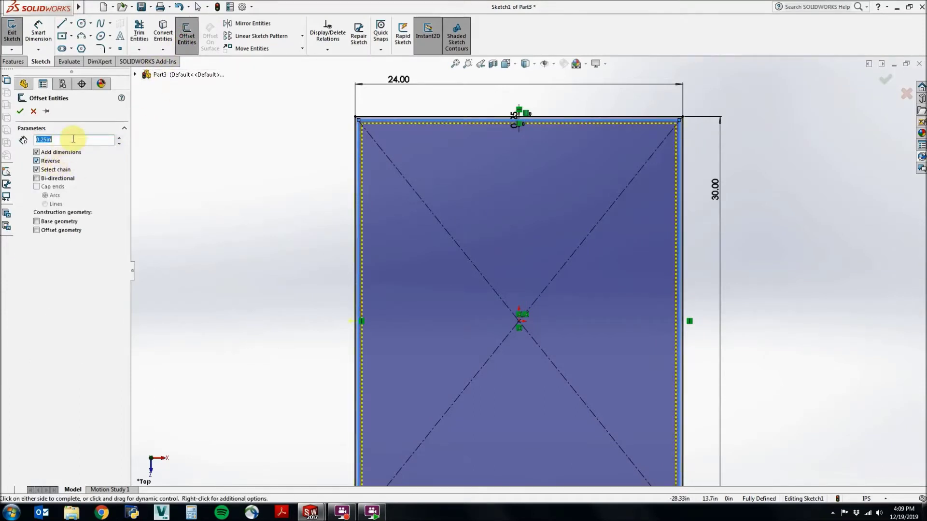
pyautogui.write('0.5')
pyautogui.press('Return')
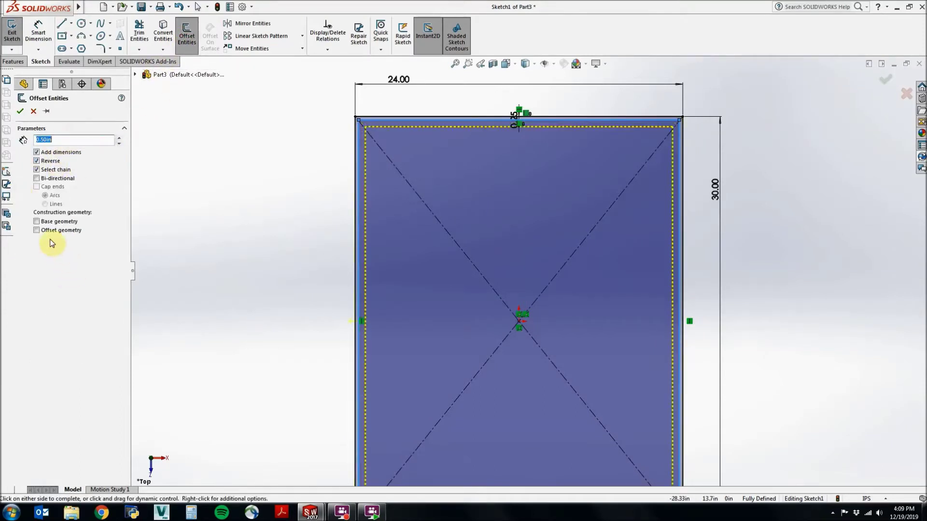
pyautogui.click(20, 112)
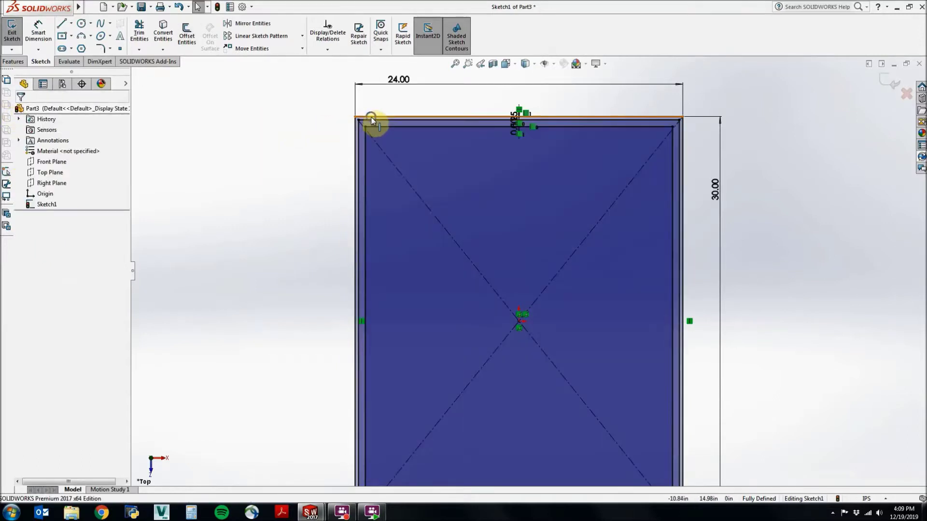
# Turn the original 24 × 30 rectangle into construction geometry and exit Sketch1
pyautogui.rightClick(386, 127)
pyautogui.click(386, 125)
pyautogui.click(35, 354)
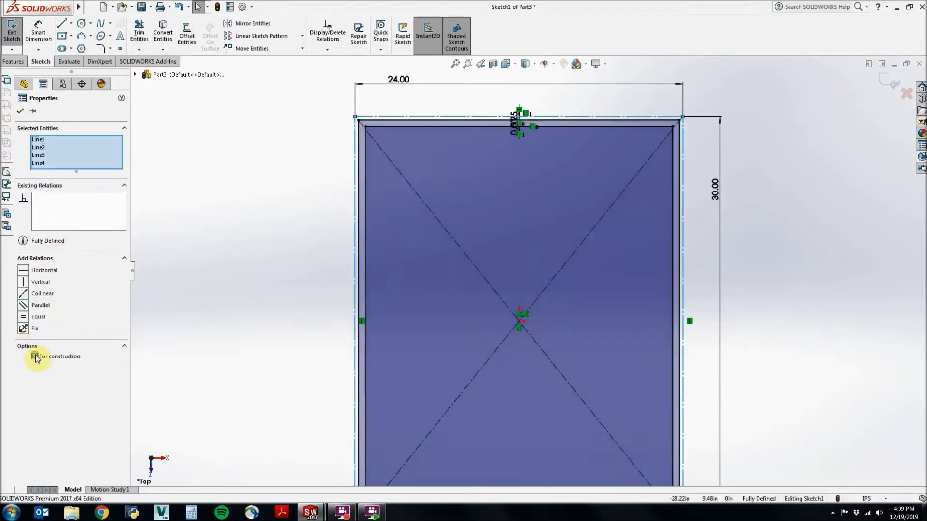
pyautogui.press('Escape')
pyautogui.click(882, 78)
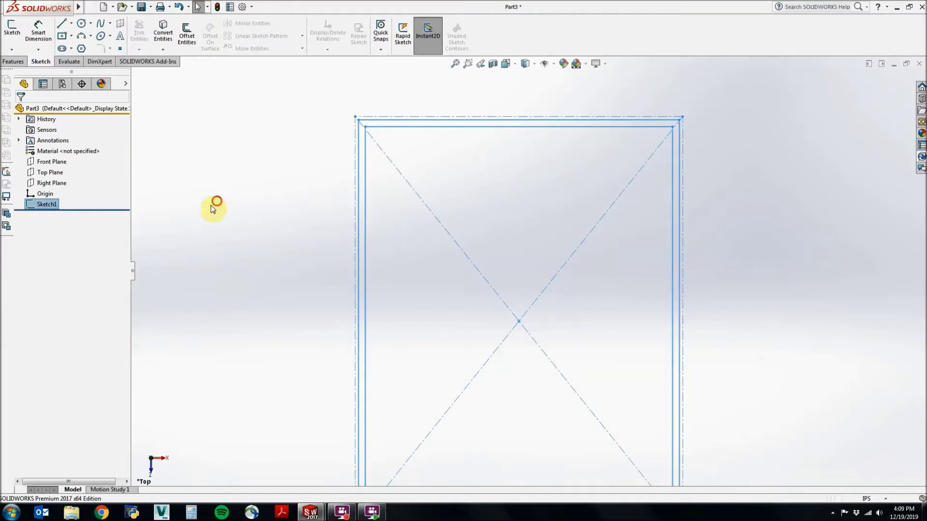
# Start a second Top-plane sketch and draw two crossing diagonal lines over the frame
pyautogui.click(50, 172)
pyautogui.click(13, 36)
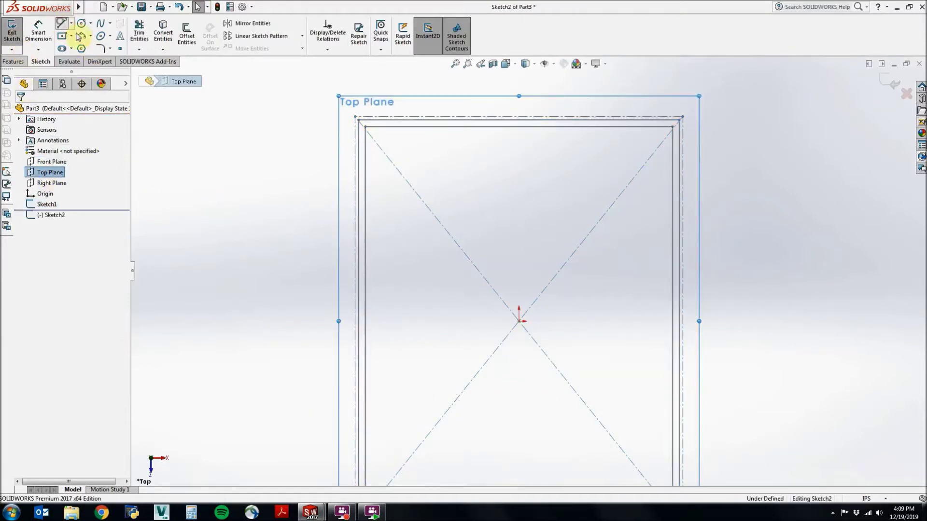
pyautogui.click(62, 24)
pyautogui.click(411, 109)
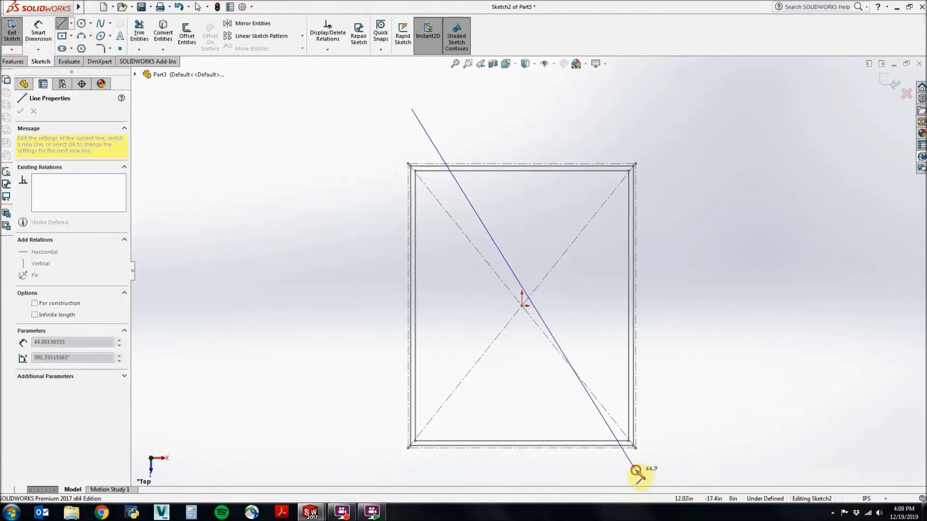
pyautogui.click(635, 471)
pyautogui.press('Escape')
pyautogui.click(689, 170)
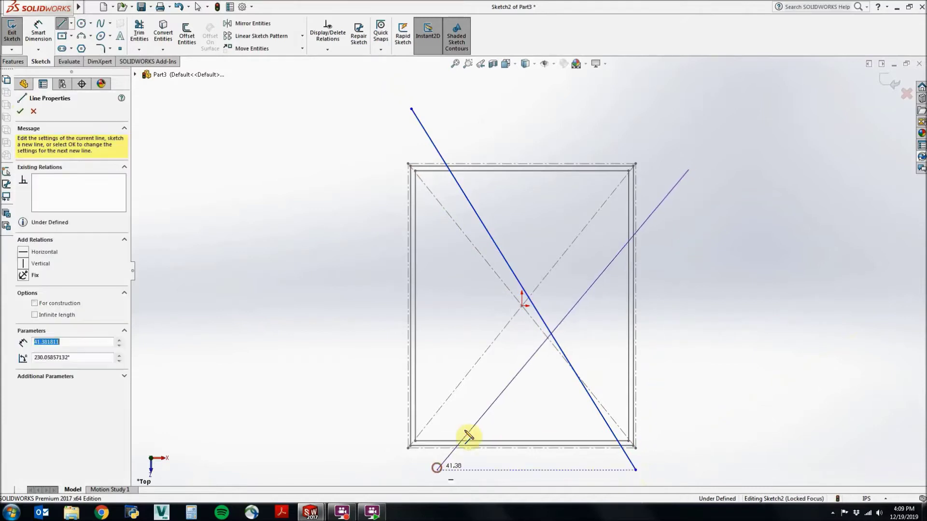
pyautogui.click(438, 467)
pyautogui.press('Escape')
# Make the first diagonal pass through the inner top-left corner and end on the top edge
pyautogui.click(432, 143)
pyautogui.scroll(-3, 430, 145)
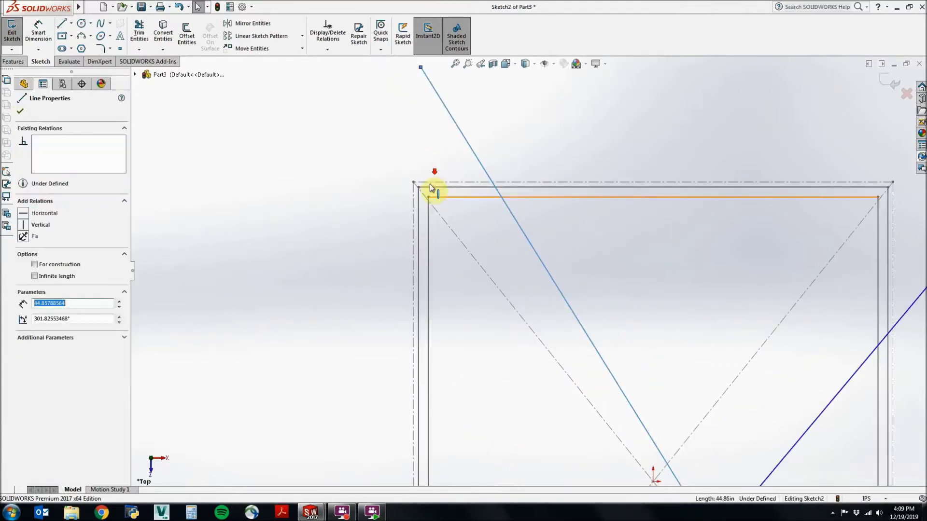
pyautogui.keyDown('ctrl'); pyautogui.click(429, 198); pyautogui.keyUp('ctrl')
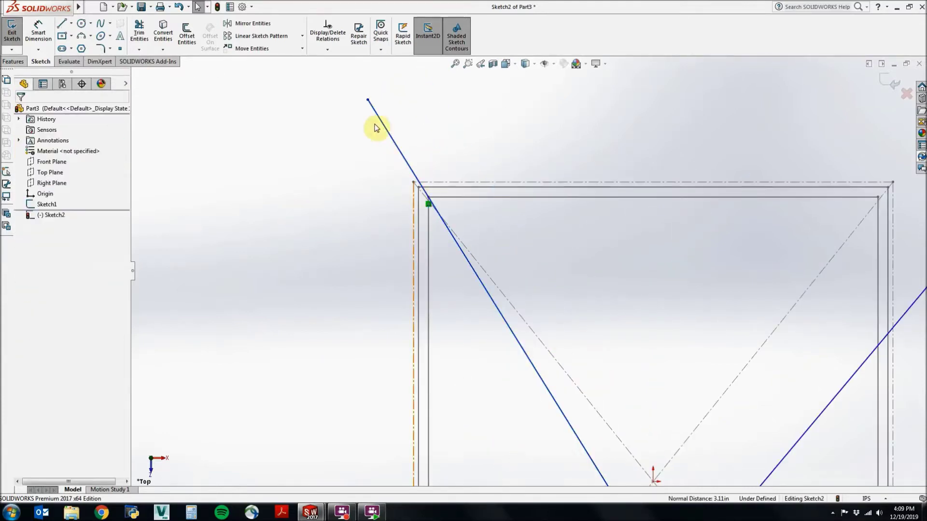
pyautogui.click(369, 99)
pyautogui.keyDown('ctrl'); pyautogui.click(430, 183); pyautogui.keyUp('ctrl')
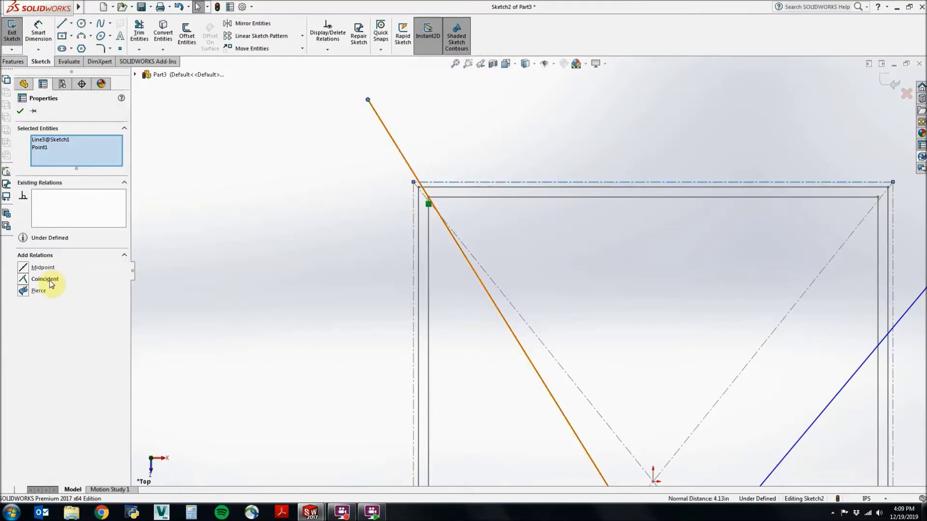
pyautogui.click(48, 279)
pyautogui.click(586, 354)
pyautogui.scroll(3, 678, 360)
pyautogui.scroll(1, 719, 306)
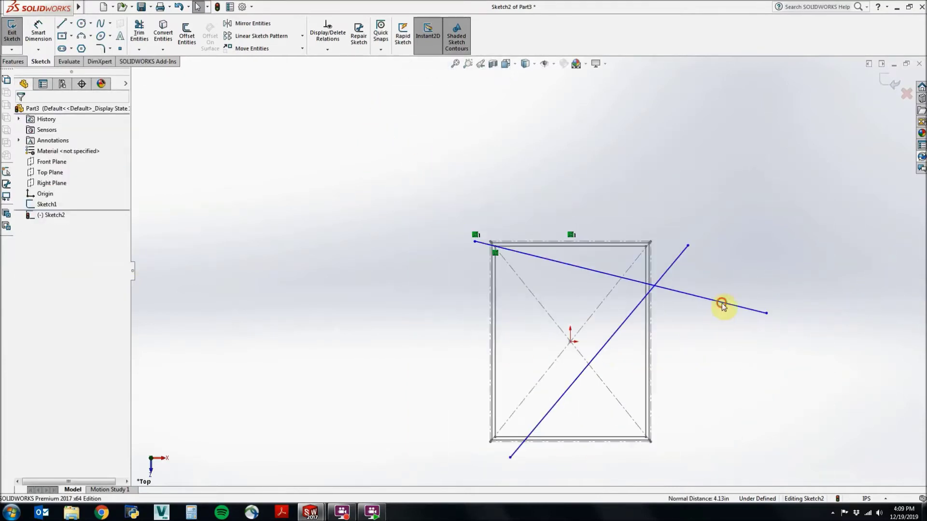
# Make the second diagonal pass through the inner lower-right corner and end on the bottom edge
pyautogui.click(719, 306)
pyautogui.scroll(-3, 615, 430)
pyautogui.scroll(-2, 653, 382)
pyautogui.keyDown('ctrl'); pyautogui.click(654, 382); pyautogui.keyUp('ctrl')
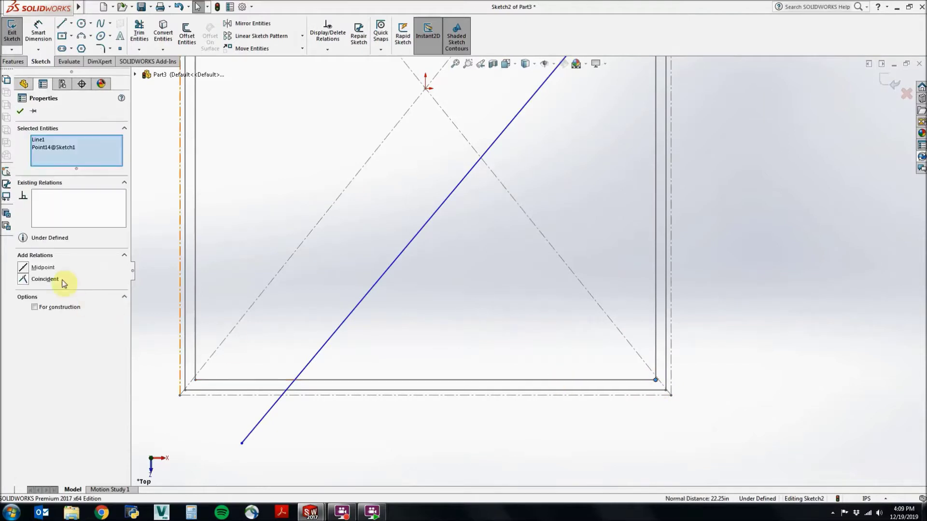
pyautogui.click(40, 277)
pyautogui.press('Escape')
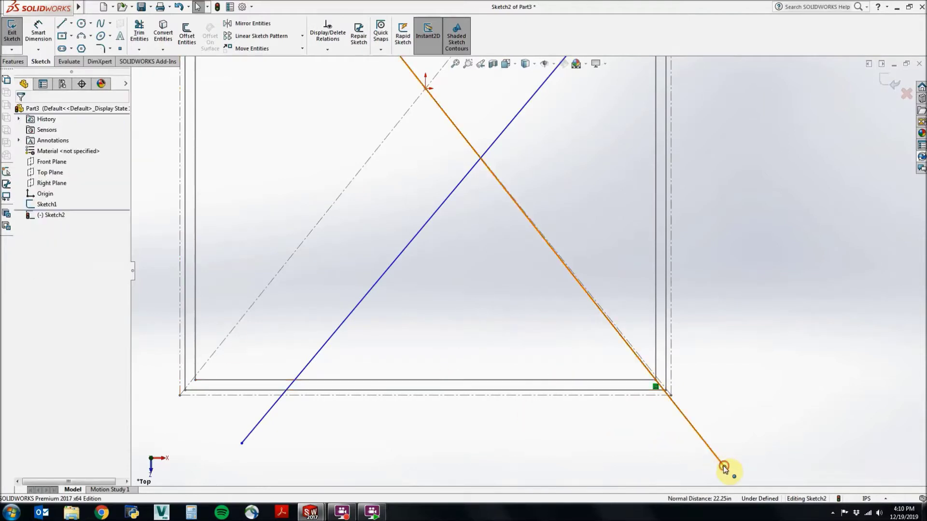
pyautogui.click(655, 387)
pyautogui.keyDown('ctrl'); pyautogui.click(405, 379); pyautogui.keyUp('ctrl')
pyautogui.click(38, 275)
pyautogui.press('Escape')
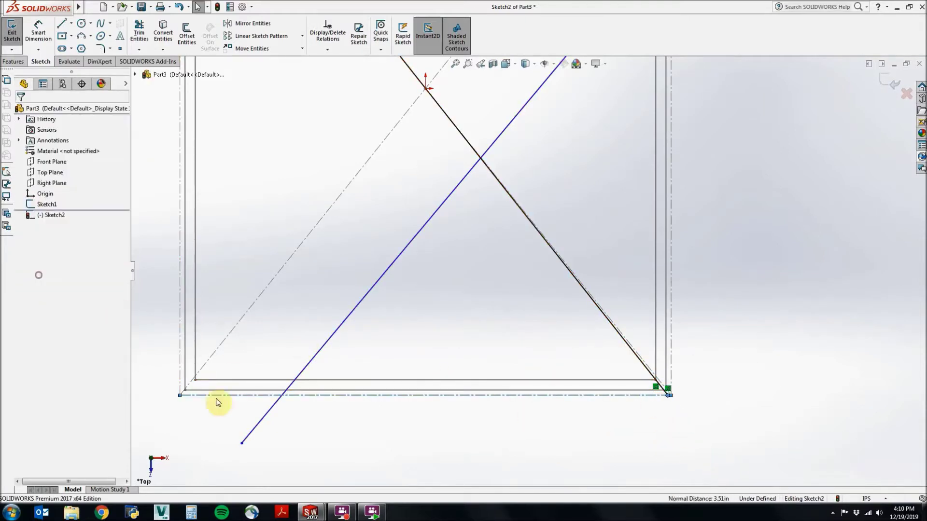
# Tie the other diagonal to the inner lower-left corner with its end on the bottom edge
pyautogui.click(257, 427)
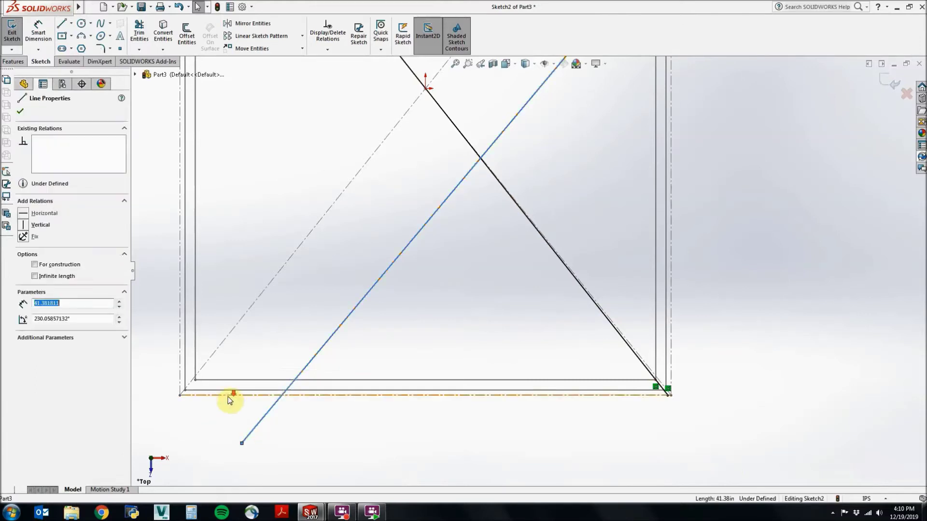
pyautogui.scroll(-2, 224, 363)
pyautogui.keyDown('ctrl'); pyautogui.click(213, 358); pyautogui.keyUp('ctrl')
pyautogui.click(45, 279)
pyautogui.press('Escape')
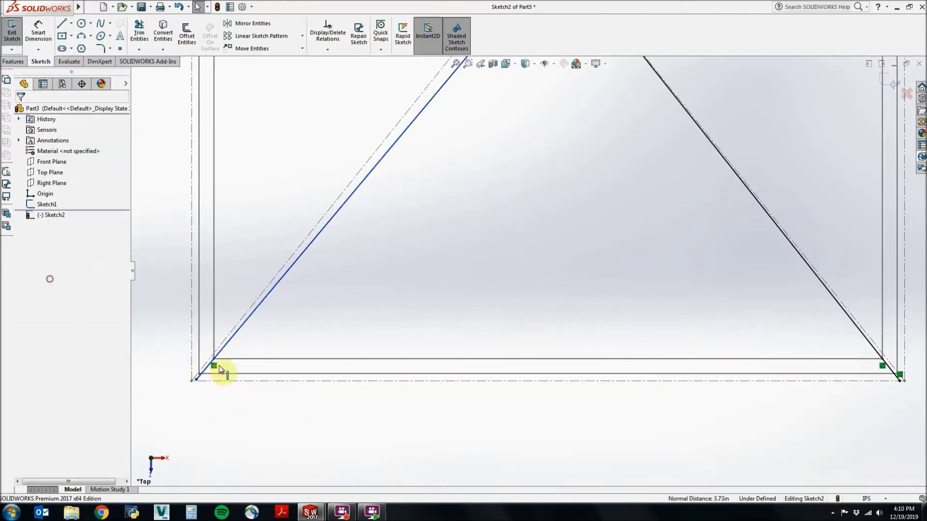
pyautogui.click(206, 380)
pyautogui.click(45, 279)
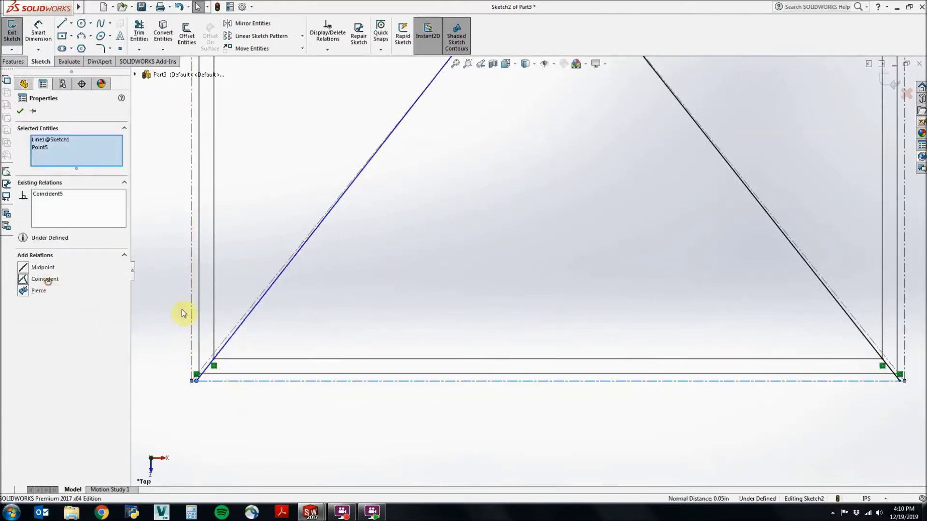
pyautogui.press('Escape')
pyautogui.scroll(5, 550, 154)
pyautogui.scroll(-3, 612, 94)
pyautogui.scroll(-2, 569, 102)
# Add Coincident relations at the top-right corners so the sketch becomes fully defined
pyautogui.click(570, 102)
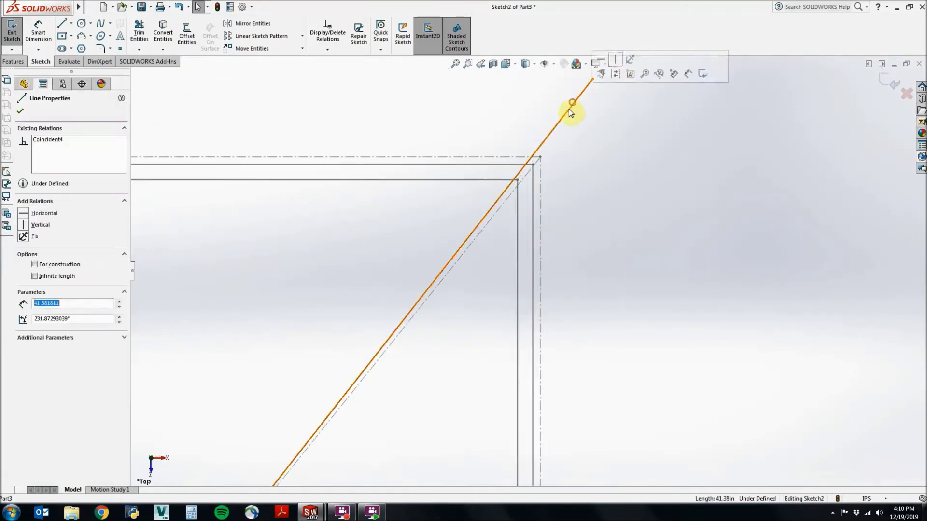
pyautogui.scroll(-3, 569, 102)
pyautogui.click(524, 189)
pyautogui.keyDown('ctrl'); pyautogui.click(523, 176); pyautogui.keyUp('ctrl')
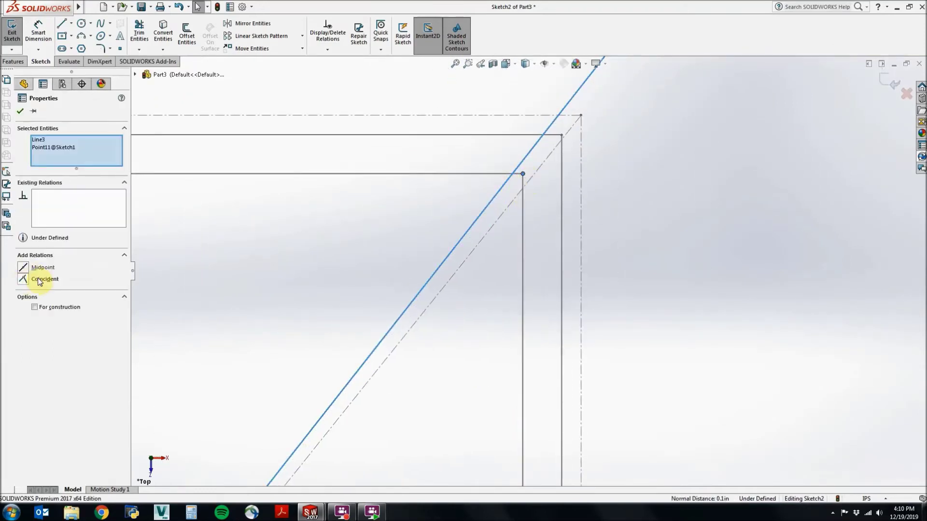
pyautogui.click(39, 281)
pyautogui.press('Escape')
pyautogui.scroll(2, 572, 123)
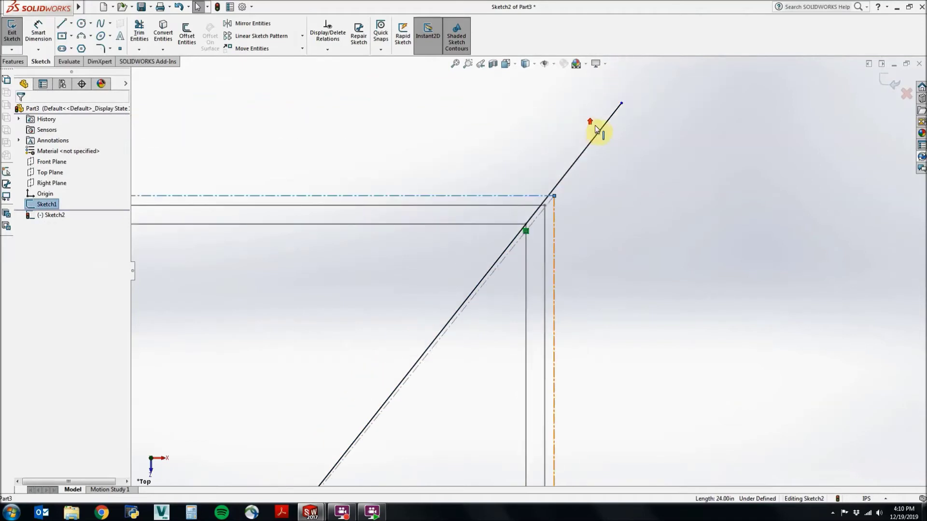
pyautogui.click(622, 104)
pyautogui.keyDown('ctrl'); pyautogui.click(181, 224); pyautogui.keyUp('ctrl')
pyautogui.click(45, 279)
pyautogui.press('Escape')
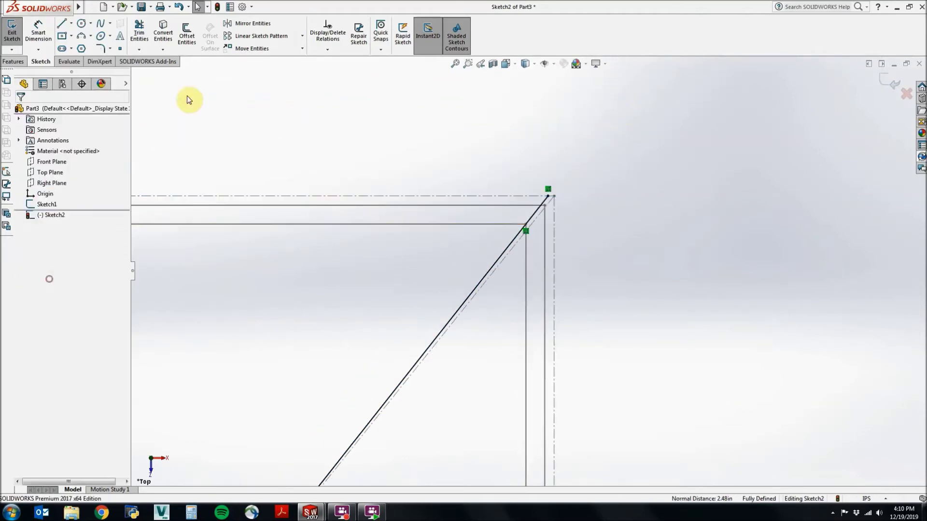
# Linear-pattern both diagonals ten times to the right at 2.4 in spacing
pyautogui.click(257, 36)
pyautogui.scroll(-3, 384, 445)
pyautogui.scroll(-2, 384, 445)
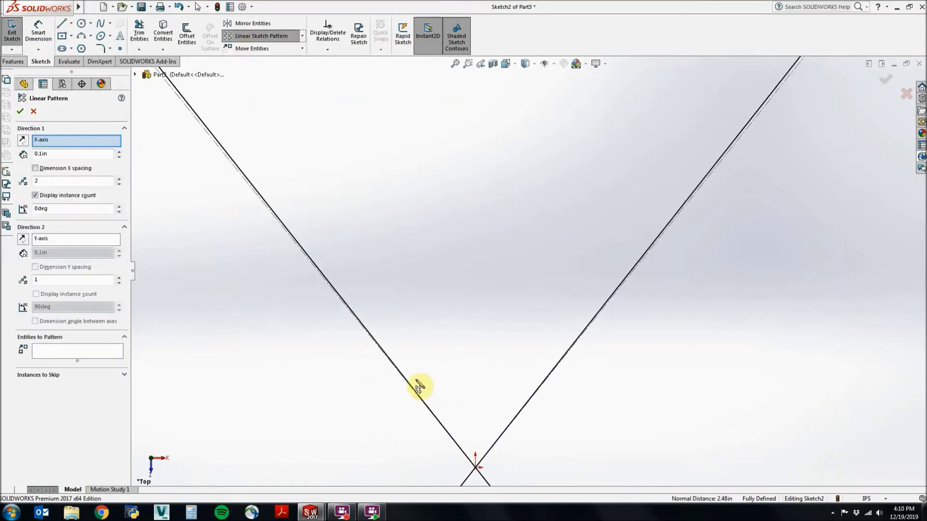
pyautogui.click(412, 387)
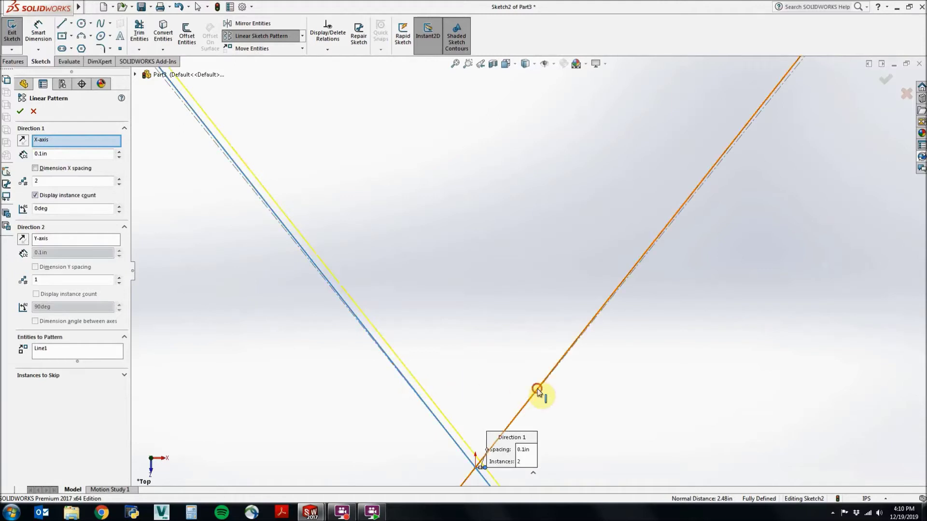
pyautogui.click(545, 401)
pyautogui.scroll(3, 580, 404)
pyautogui.scroll(1, 576, 405)
pyautogui.scroll(-1, 634, 251)
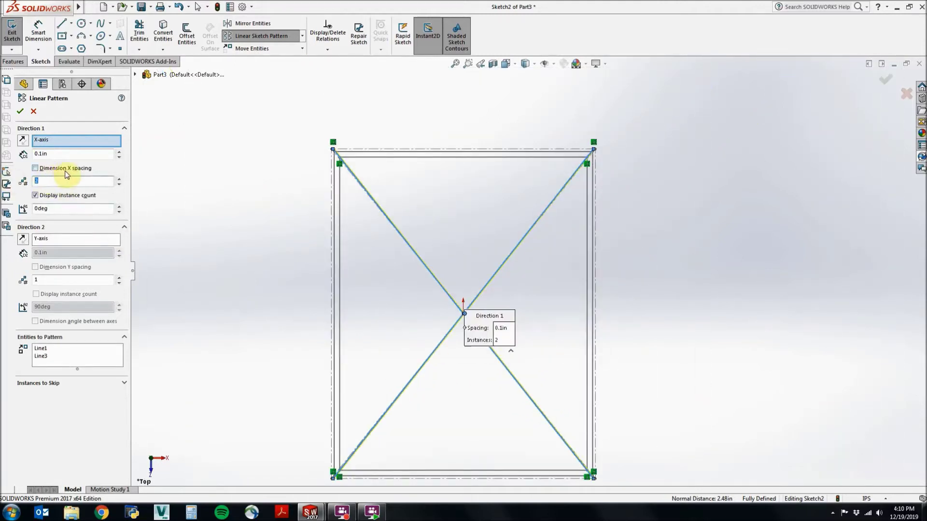
pyautogui.write('10')
pyautogui.click(57, 154)
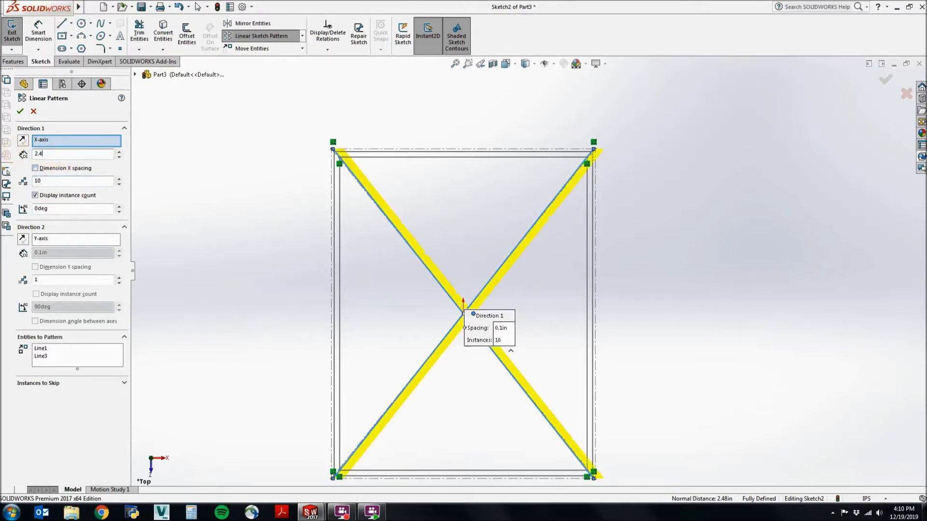
pyautogui.click(21, 110)
pyautogui.scroll(-2, 569, 166)
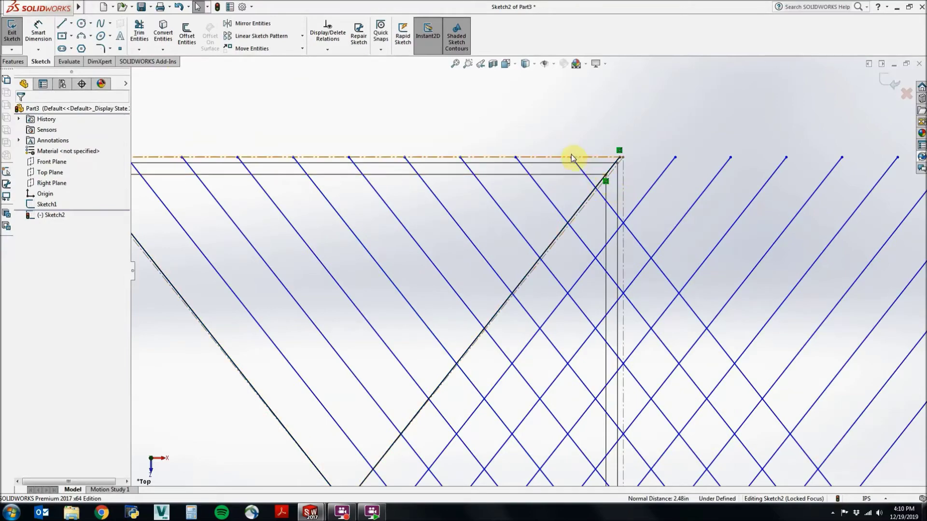
# Drag the pattern end onto the frame top and make a patterned line coincident with the corner
pyautogui.moveTo(572, 157); pyautogui.dragTo(708, 167)
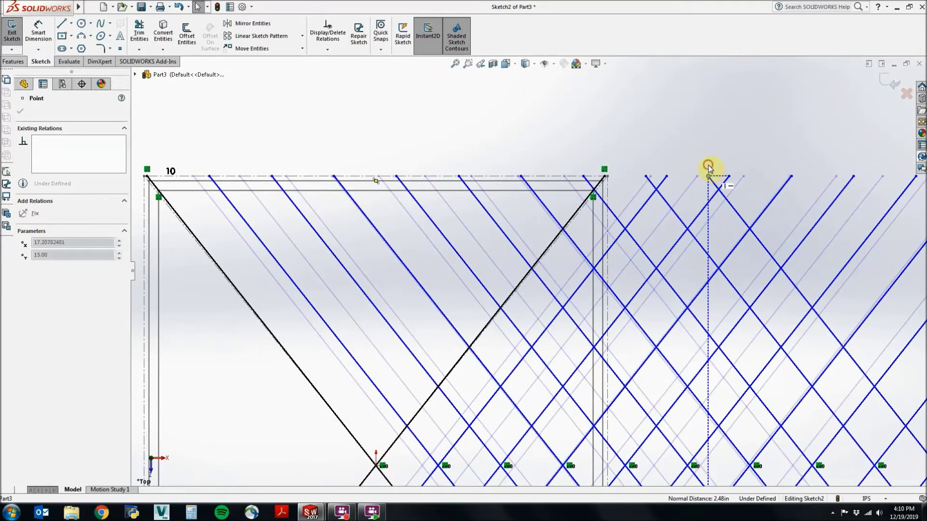
pyautogui.click(598, 197)
pyautogui.scroll(-2, 563, 225)
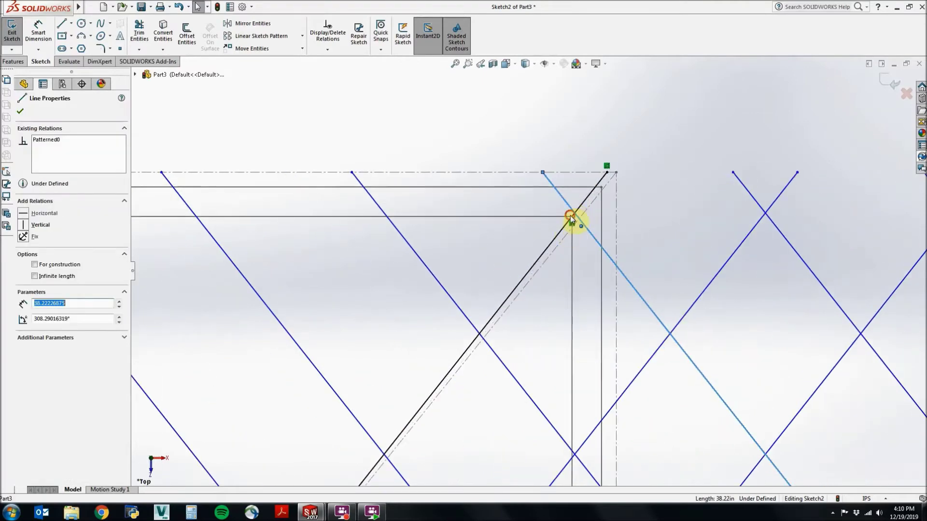
pyautogui.keyDown('ctrl'); pyautogui.click(570, 215); pyautogui.keyUp('ctrl')
pyautogui.click(33, 282)
pyautogui.scroll(2, 415, 331)
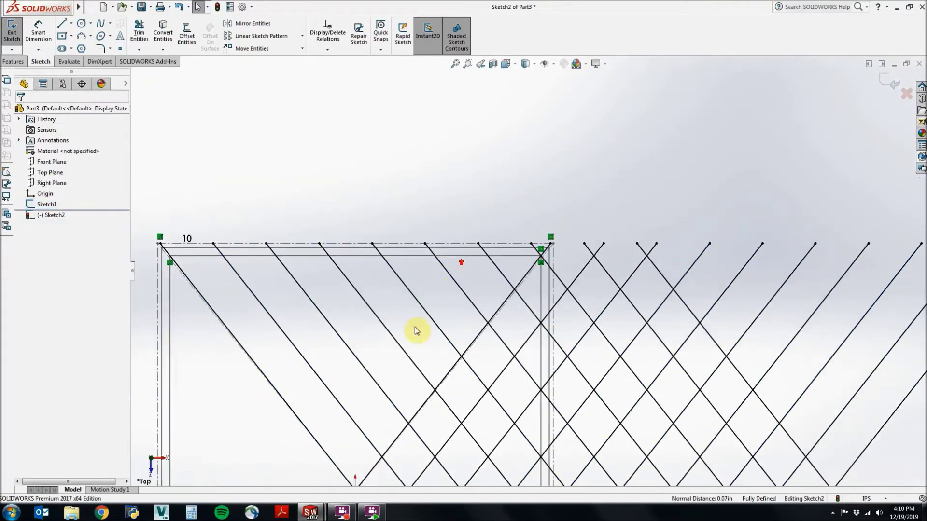
pyautogui.click(402, 432)
# Linear-pattern the diagonals reversed to 180°, ten copies at 2.4 in, running leftward
pyautogui.click(261, 36)
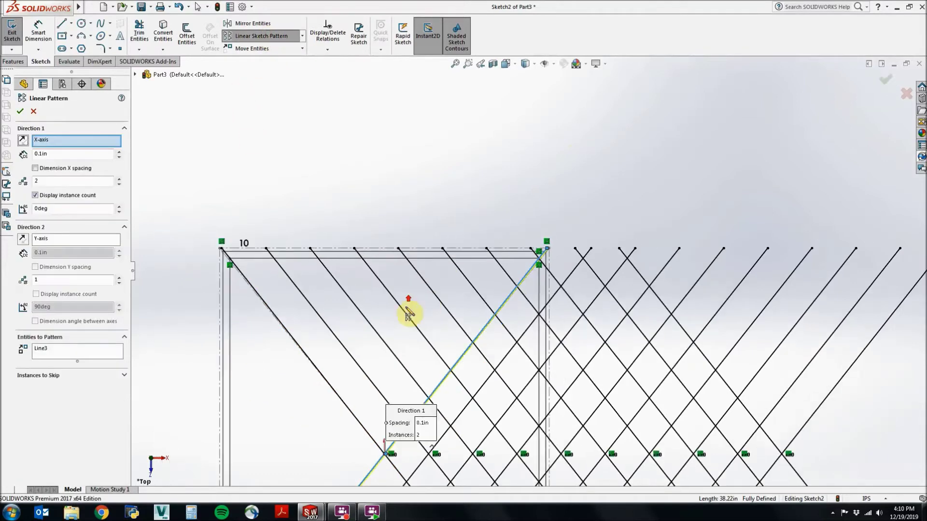
pyautogui.scroll(-3, 462, 400)
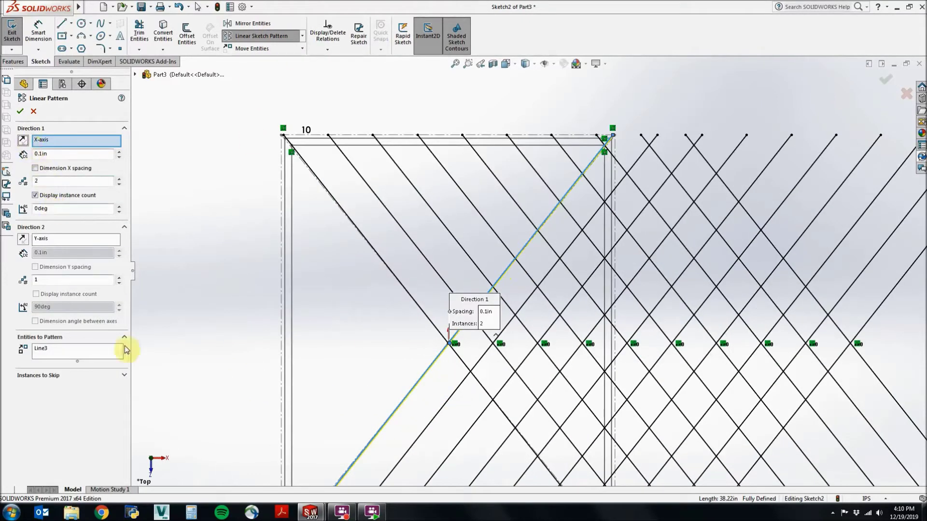
pyautogui.click(438, 332)
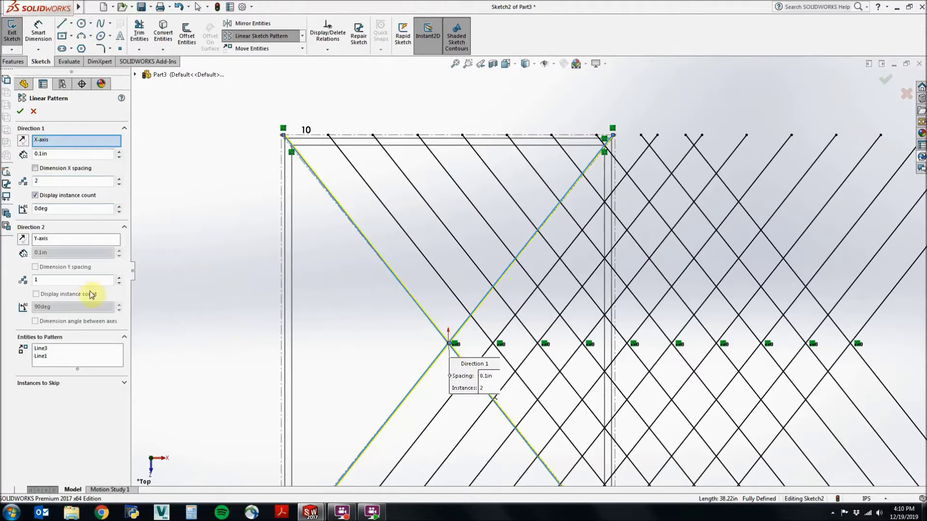
pyautogui.click(24, 141)
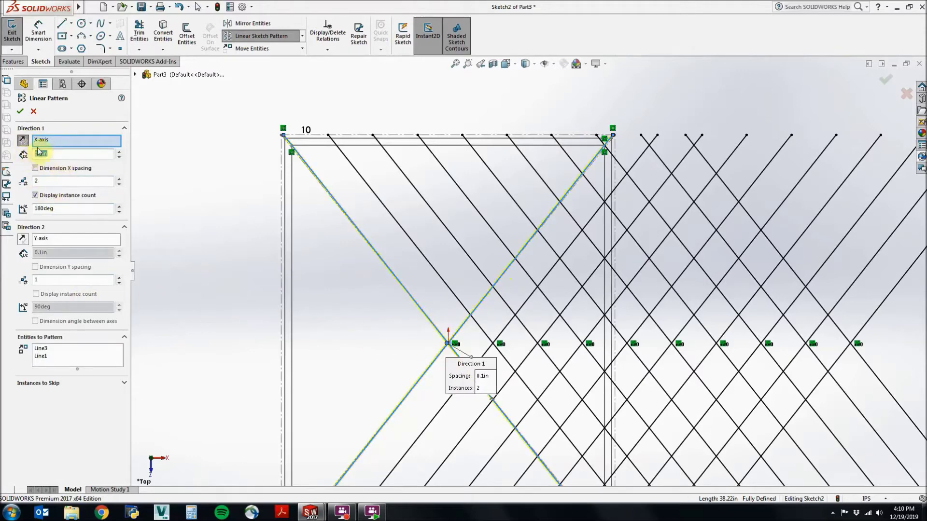
pyautogui.write('2.4')
pyautogui.click(65, 179)
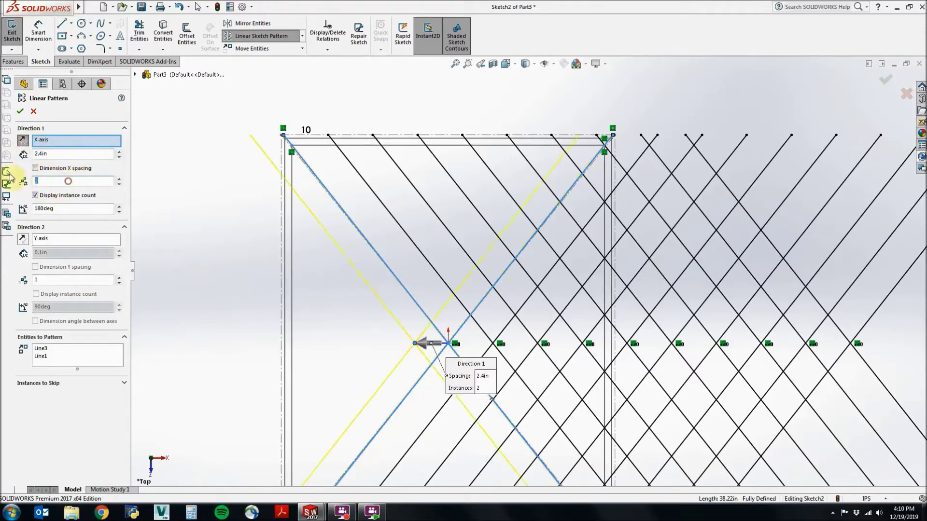
pyautogui.write('10')
pyautogui.press('Return')
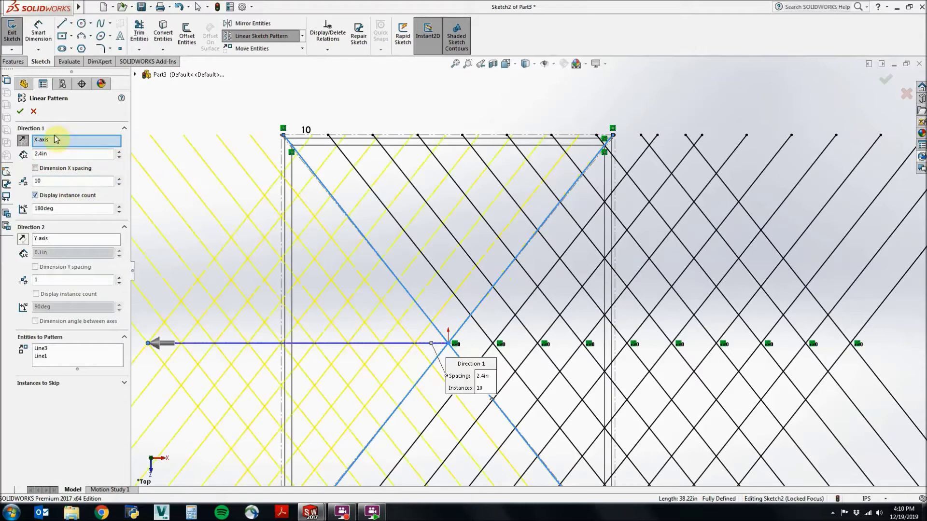
pyautogui.click(22, 111)
pyautogui.scroll(-3, 285, 165)
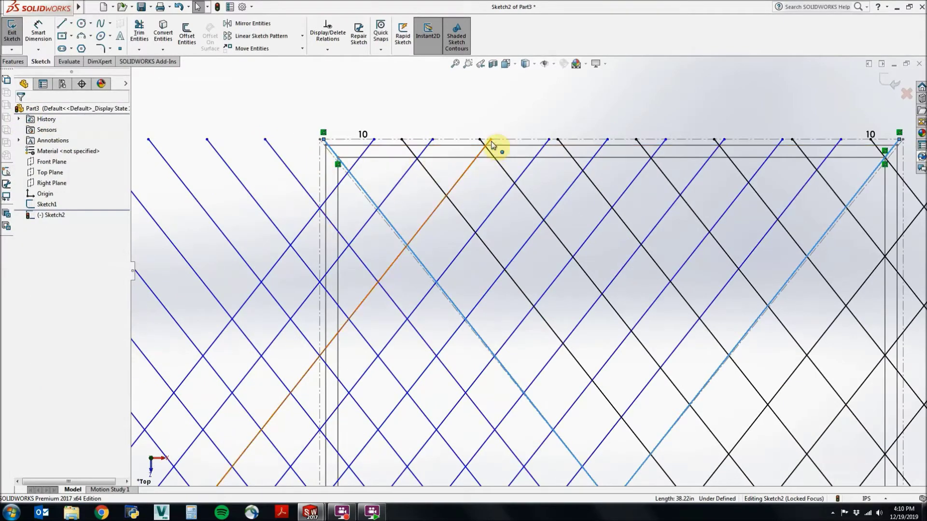
# Move the pattern end to the top-left corner and add a Coincident relation to fully define the sketch
pyautogui.click(403, 142)
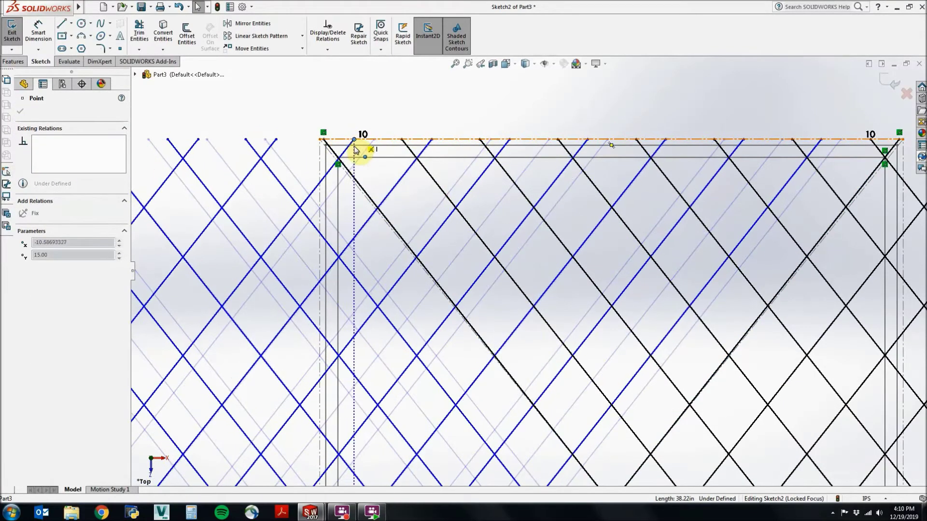
pyautogui.moveTo(403, 143); pyautogui.dragTo(347, 152)
pyautogui.click(346, 152)
pyautogui.scroll(-3, 351, 176)
pyautogui.keyDown('ctrl'); pyautogui.click(389, 180); pyautogui.keyUp('ctrl')
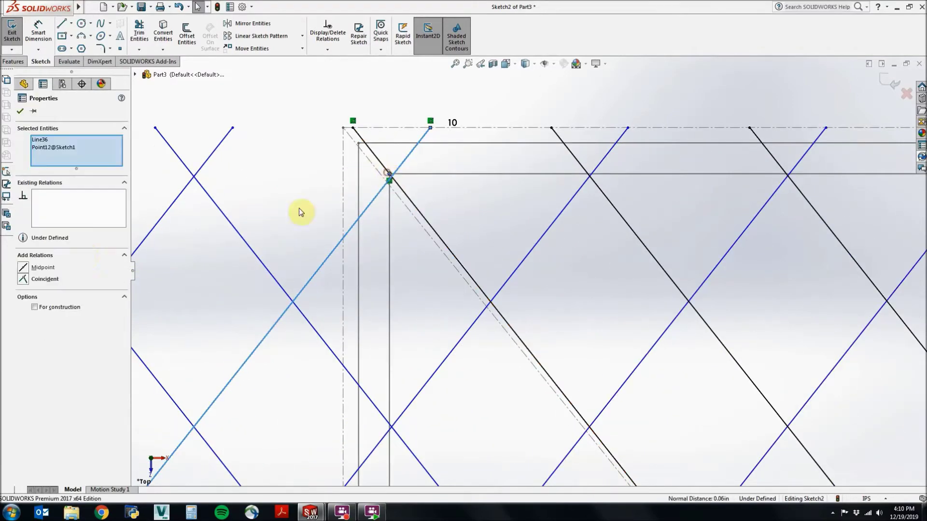
pyautogui.click(57, 281)
pyautogui.press('Escape')
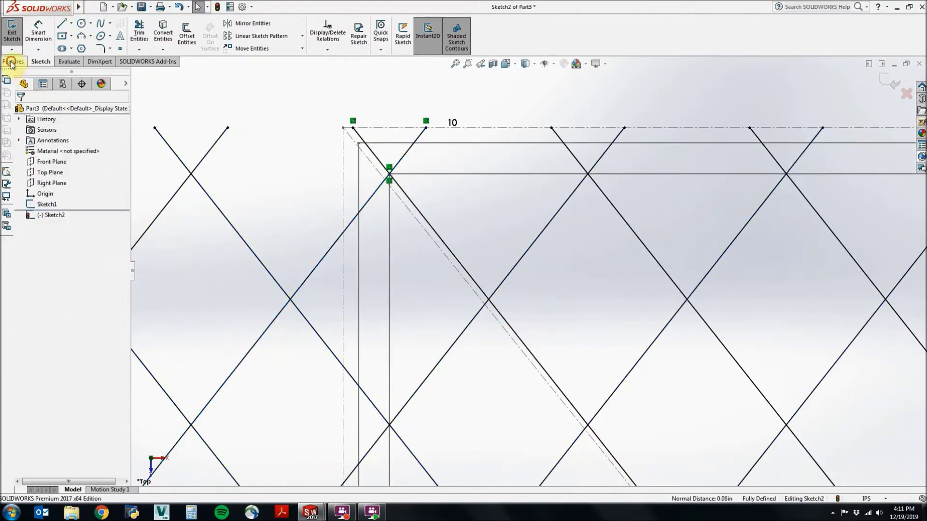
# Extrude the grid as a mid-plane thin feature 3/16 in thick with 0.09 in depth
pyautogui.click(11, 61)
pyautogui.click(16, 33)
pyautogui.click(77, 276)
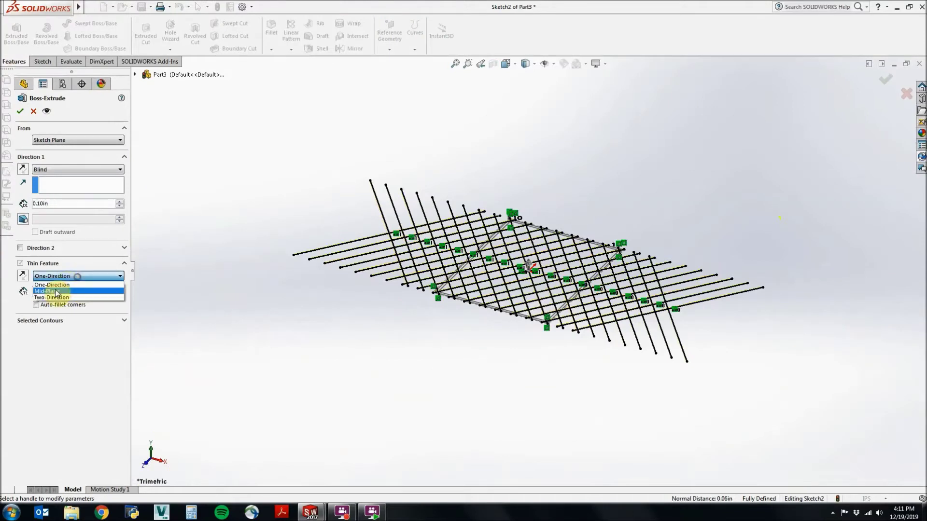
pyautogui.click(56, 291)
pyautogui.write('3/16')
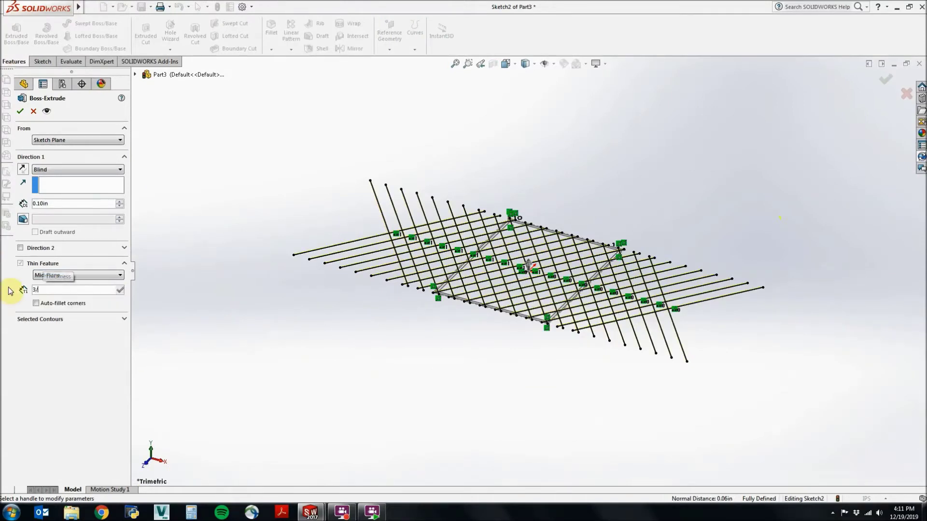
pyautogui.click(62, 203)
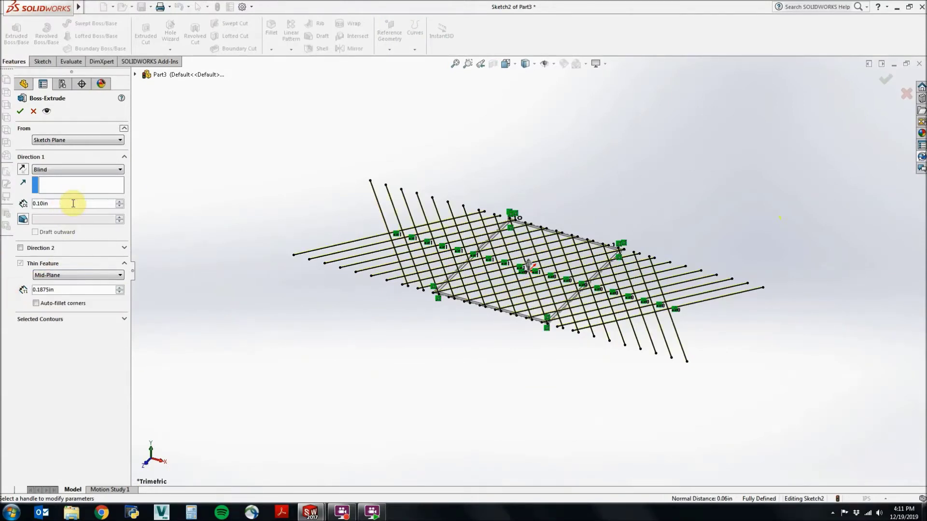
pyautogui.write('.09')
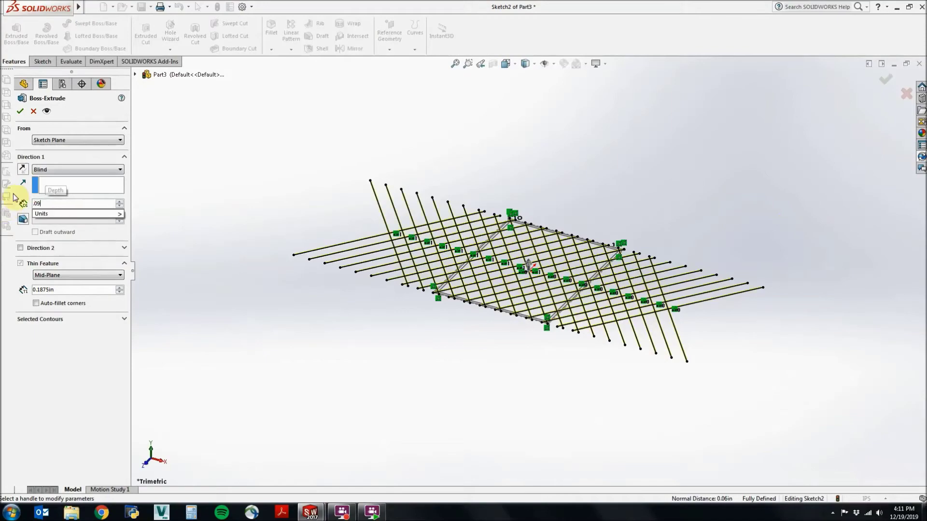
pyautogui.press('Return')
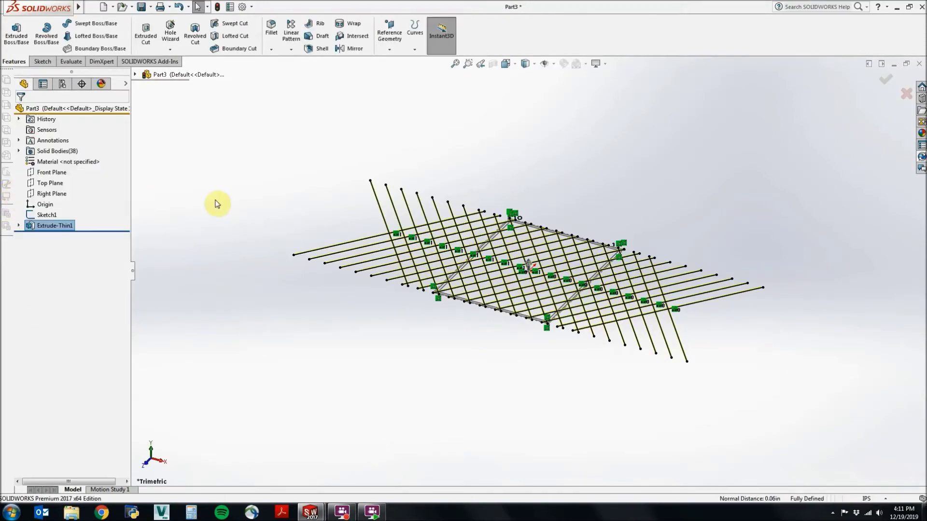
pyautogui.scroll(-5, 462, 217)
pyautogui.scroll(5, 473, 227)
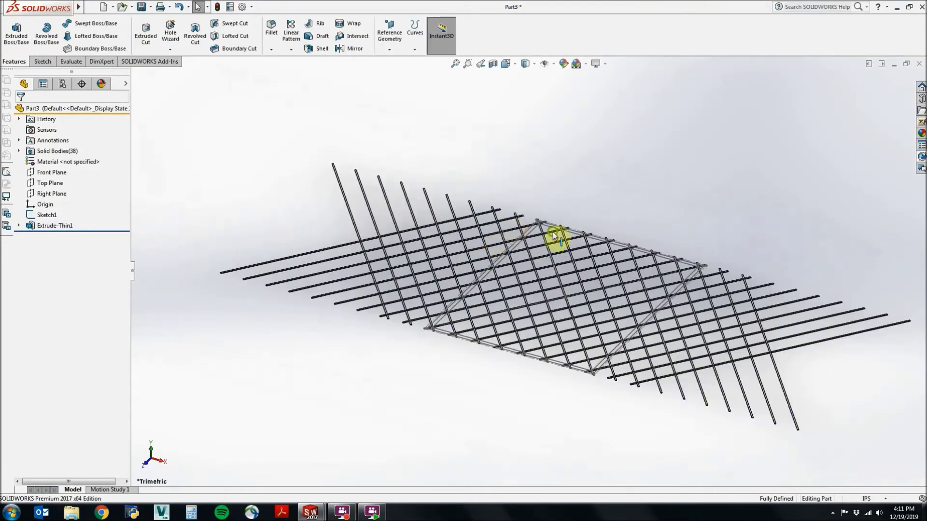
# Box-select all the extruded bar bodies
pyautogui.moveTo(555, 238); pyautogui.dragTo(555, 294, button='middle')
pyautogui.moveTo(248, 89)
pyautogui.mouseDown()
pyautogui.moveTo(835, 476)
pyautogui.moveTo(853, 477)
pyautogui.mouseUp()
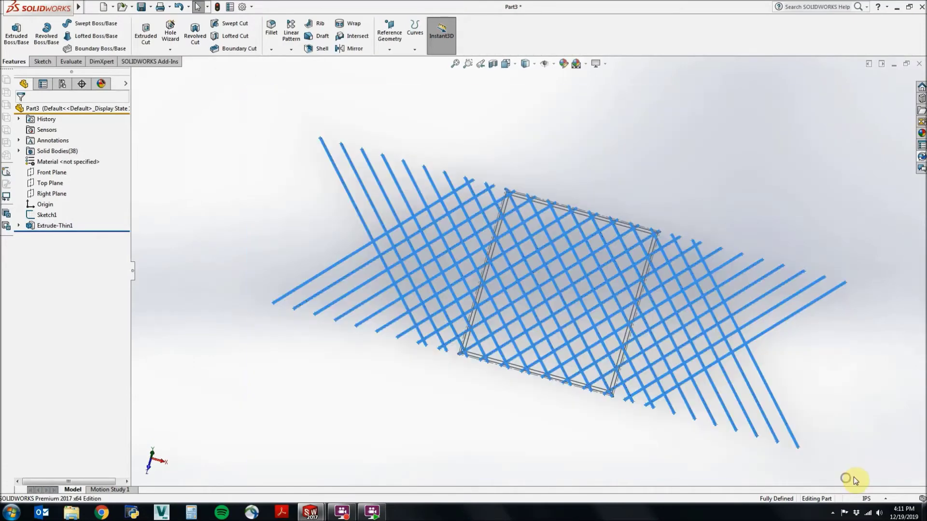
# Combine all 38 bar bodies into one solid with an Add combine feature
pyautogui.click(203, 95)
pyautogui.click(148, 6)
pyautogui.moveTo(164, 45)
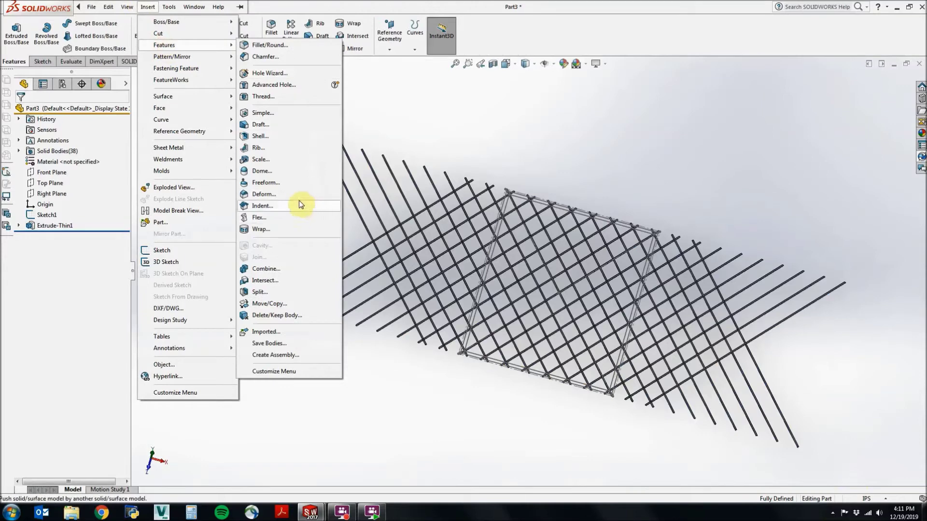
pyautogui.click(284, 270)
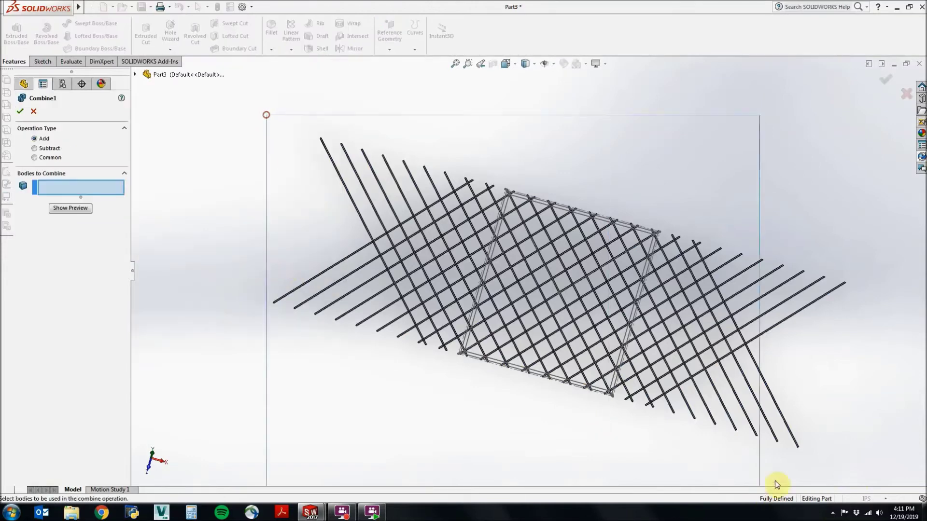
pyautogui.moveTo(265, 114); pyautogui.dragTo(908, 507)
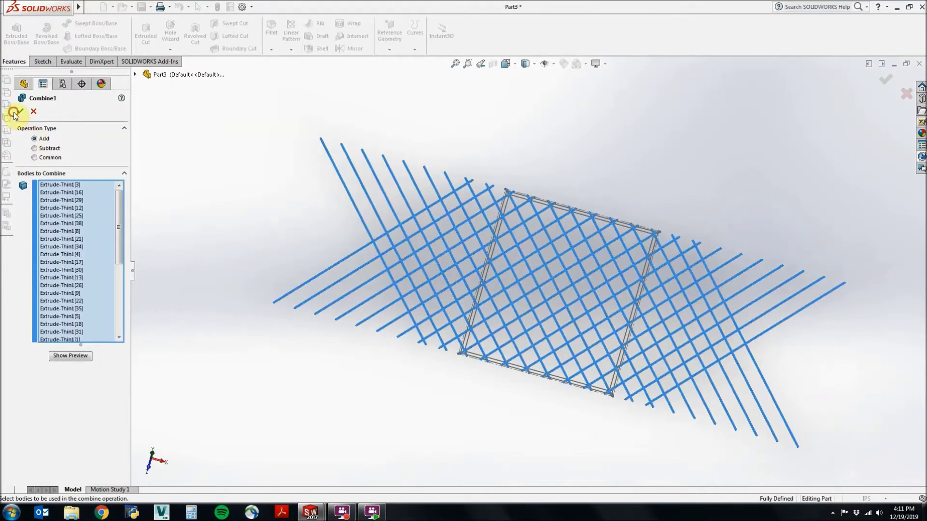
pyautogui.press('Return')
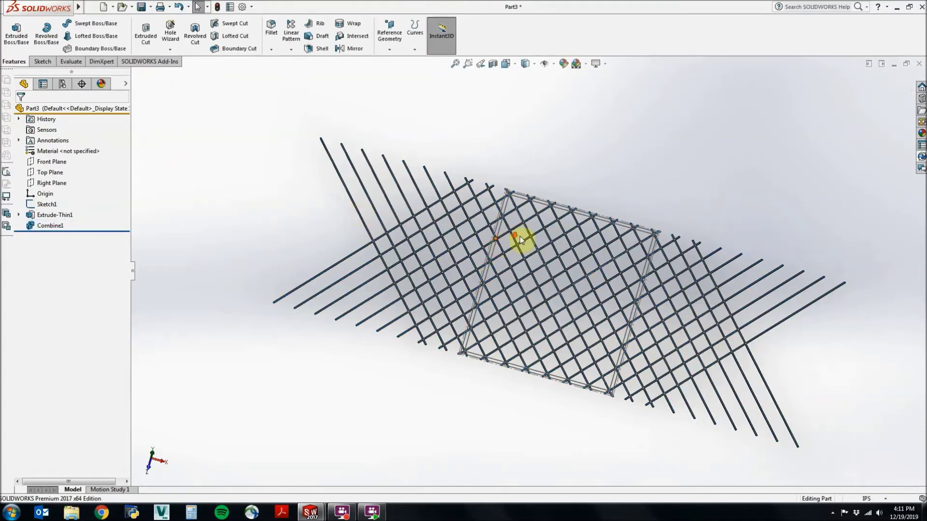
pyautogui.scroll(-5, 520, 238)
# Select the rectangle outline sketch chain for the next feature
pyautogui.rightClick(587, 178)
pyautogui.click(590, 181)
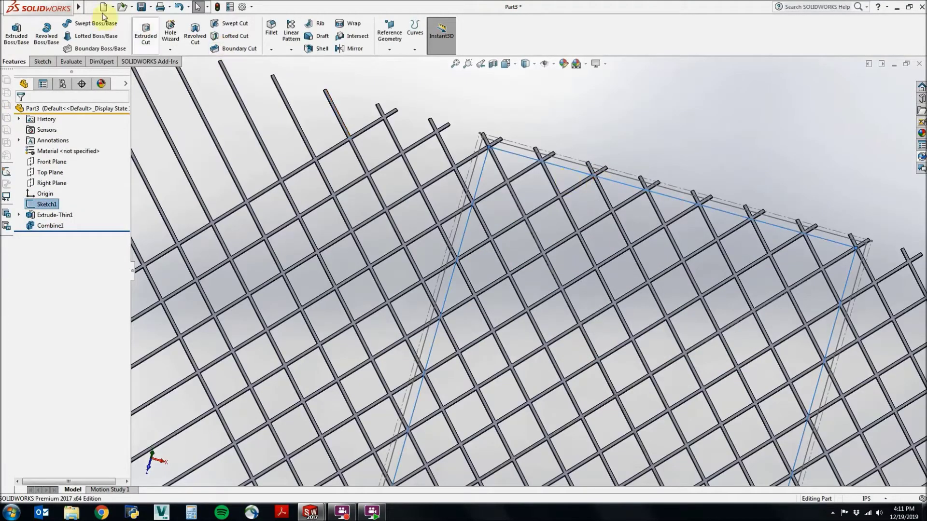
# Surface-extrude the rectangle outline Up To Surface, ending at the bars' top face
pyautogui.click(147, 7)
pyautogui.moveTo(164, 45)
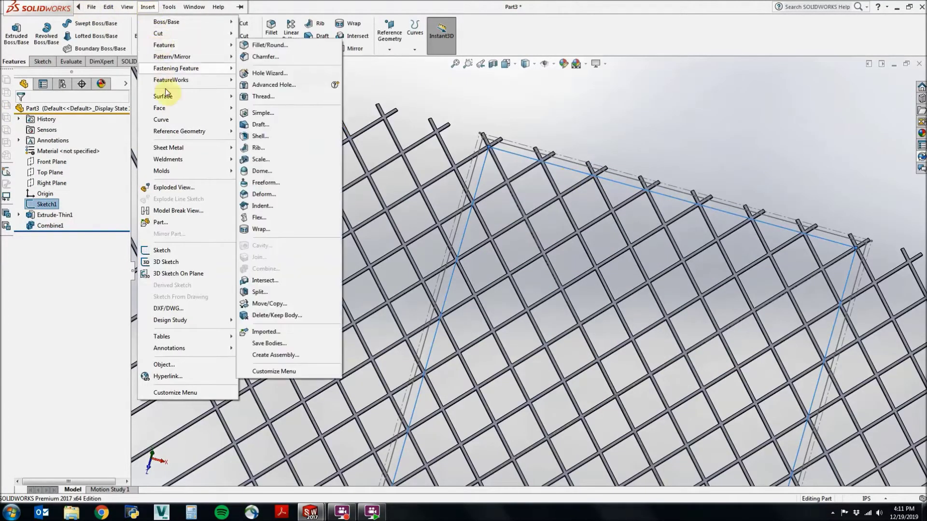
pyautogui.moveTo(163, 96)
pyautogui.click(249, 96)
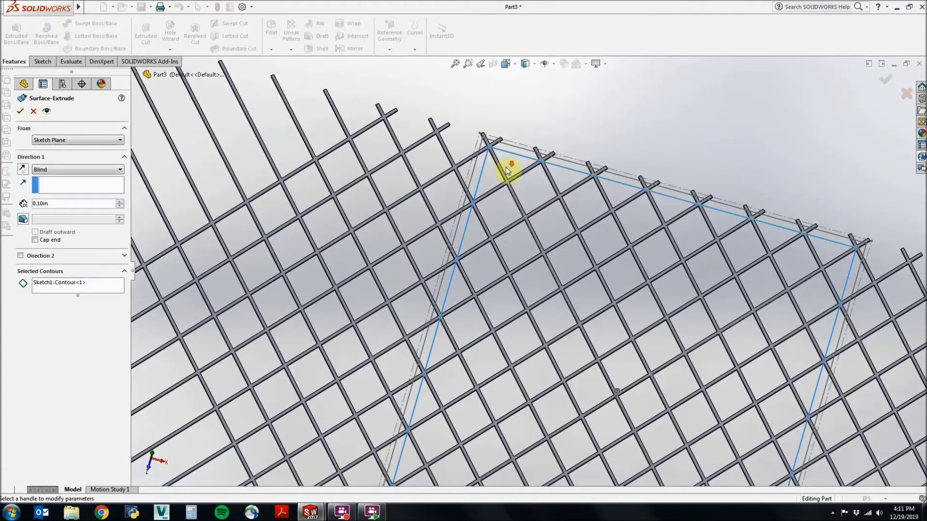
pyautogui.scroll(-5, 509, 171)
pyautogui.scroll(-3, 502, 176)
pyautogui.click(102, 171)
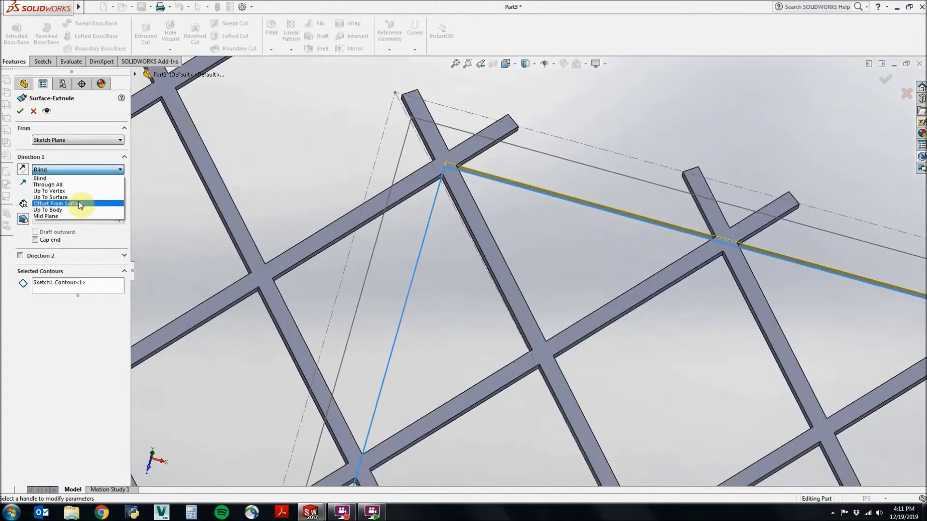
pyautogui.click(50, 197)
pyautogui.click(441, 181)
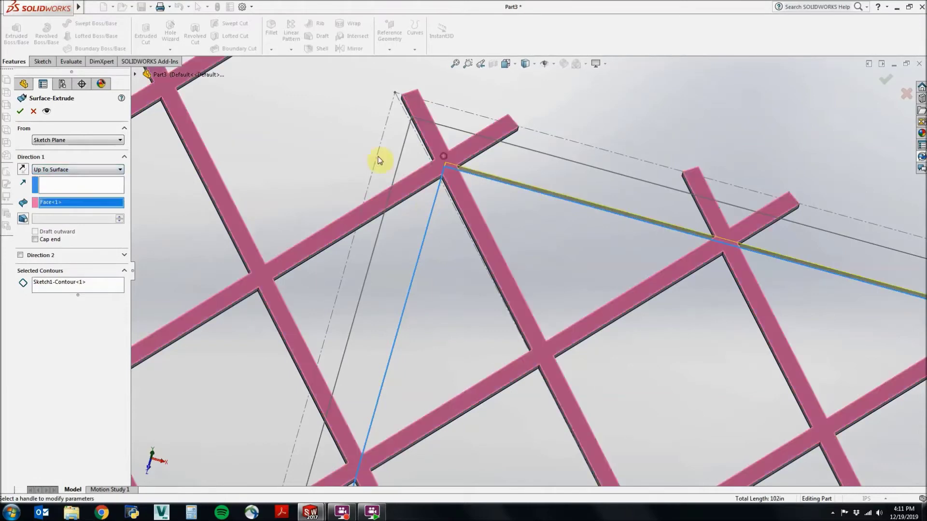
pyautogui.click(20, 113)
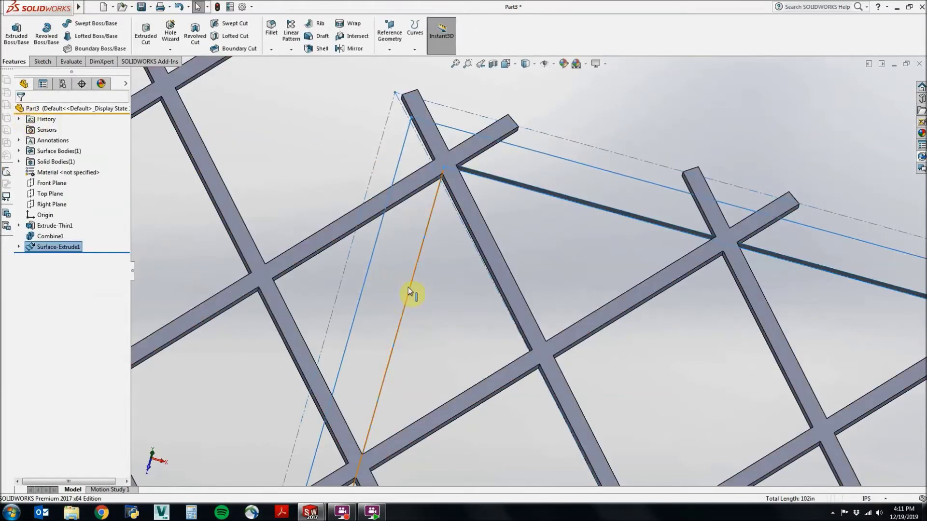
pyautogui.scroll(2, 409, 292)
# Cut the grid with Surface-Extrude1 so every bar ends at the 24 × 30 boundary
pyautogui.click(147, 6)
pyautogui.moveTo(158, 34)
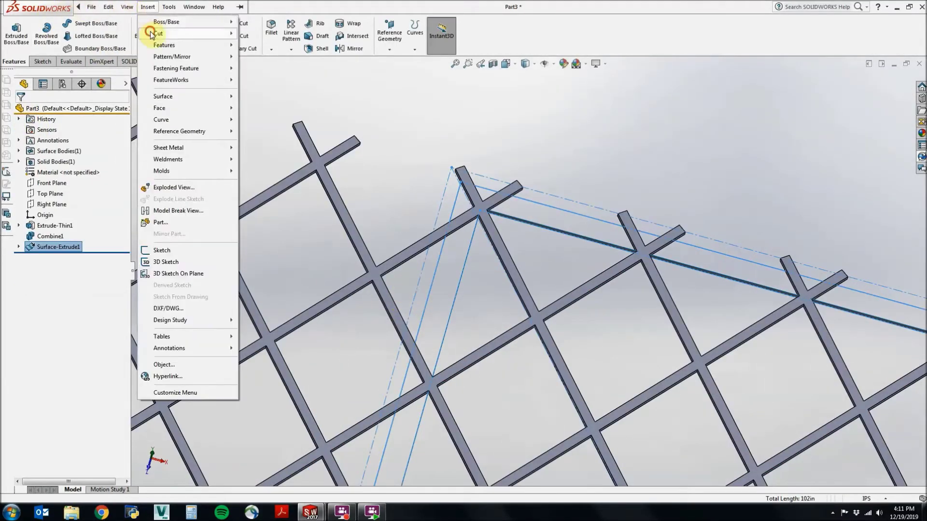
pyautogui.click(275, 105)
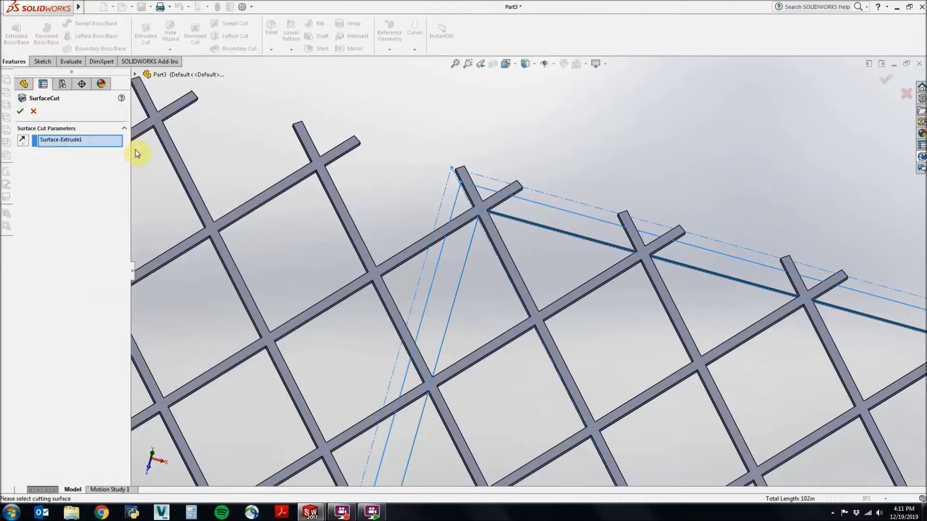
pyautogui.scroll(5, 487, 337)
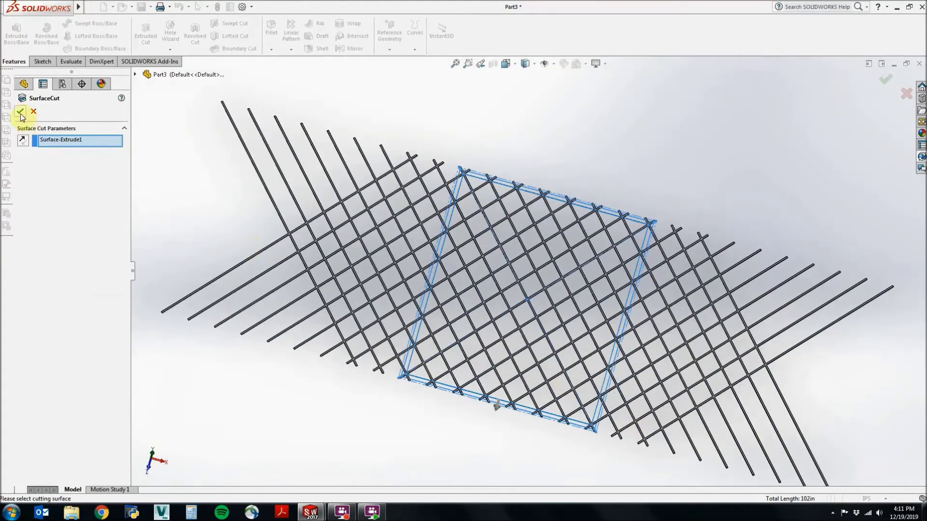
pyautogui.click(20, 113)
# Expand the features, show Sketch2 and select the rectangle Sketch1 in the tree
pyautogui.click(19, 226)
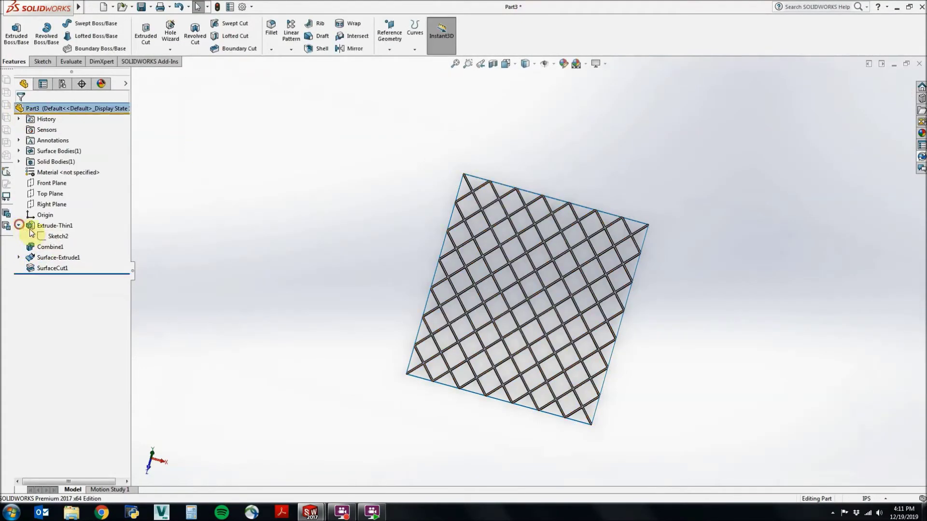
pyautogui.click(43, 236)
pyautogui.click(19, 259)
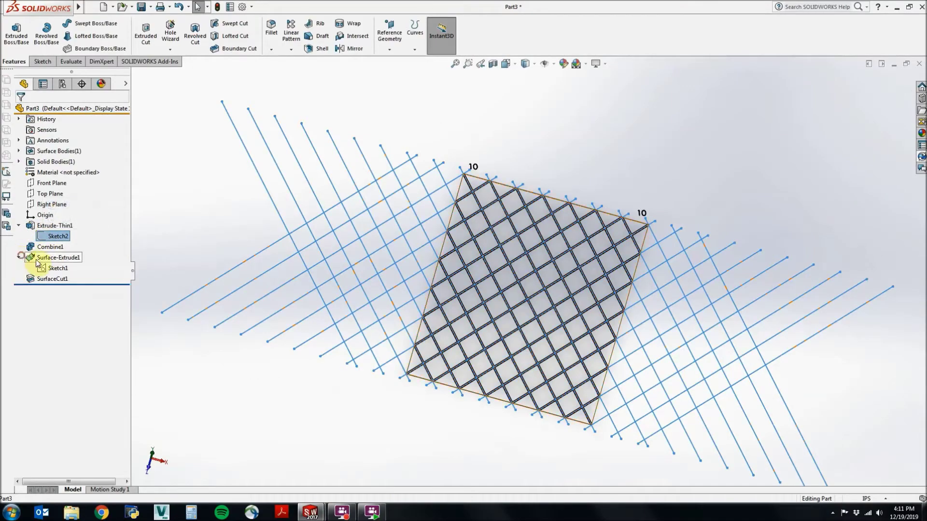
pyautogui.click(57, 268)
# Boss-extrude the rectangle Up To Surface, ending at the grid's top face
pyautogui.click(17, 35)
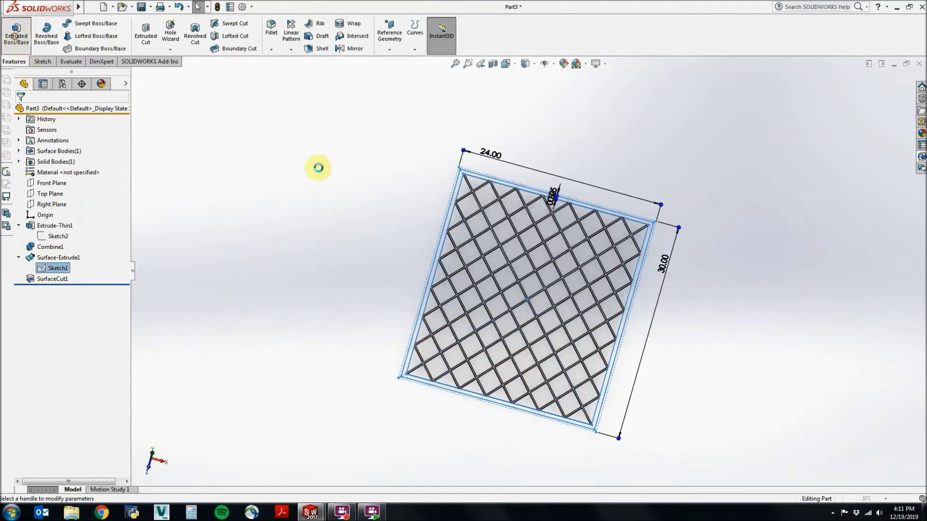
pyautogui.click(91, 170)
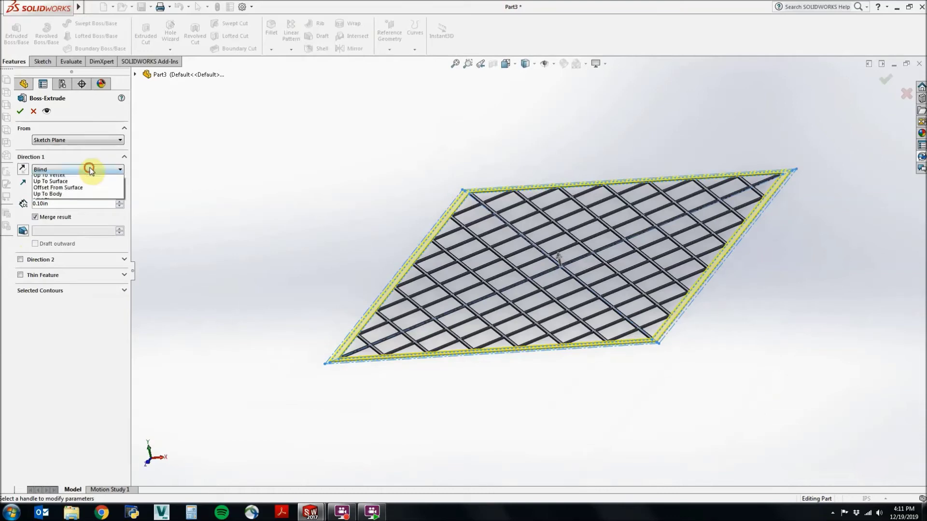
pyautogui.click(77, 205)
pyautogui.scroll(-5, 410, 222)
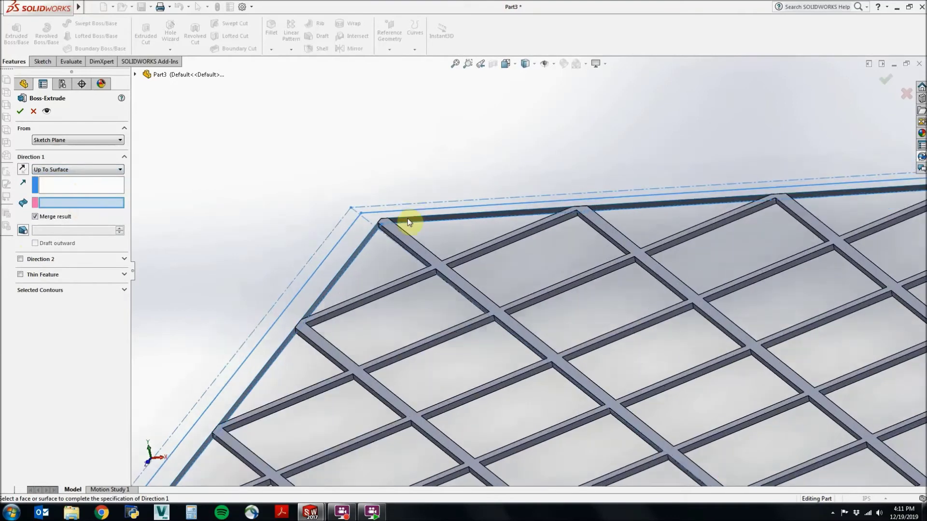
pyautogui.scroll(-3, 413, 265)
pyautogui.click(405, 266)
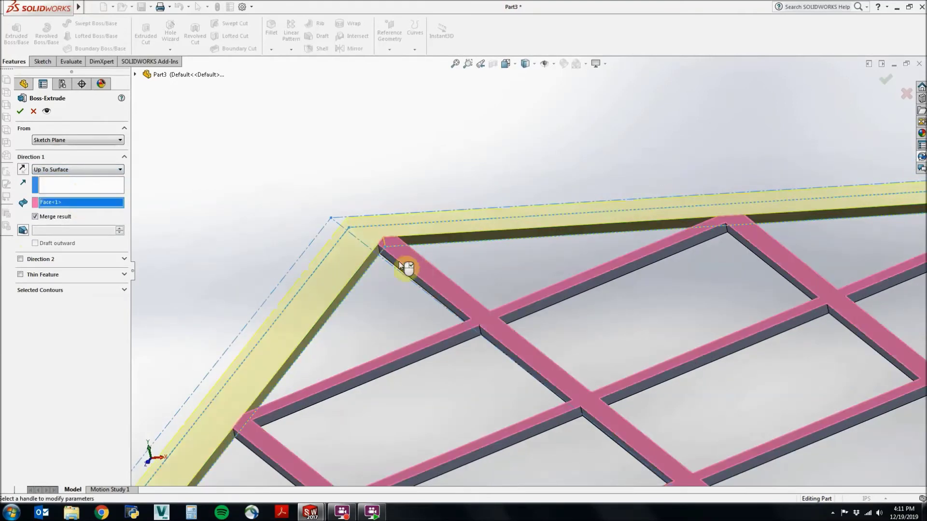
pyautogui.click(16, 113)
# Edit the frame extrusion to uncheck Merge result, keeping it a separate body
pyautogui.rightClick(43, 289)
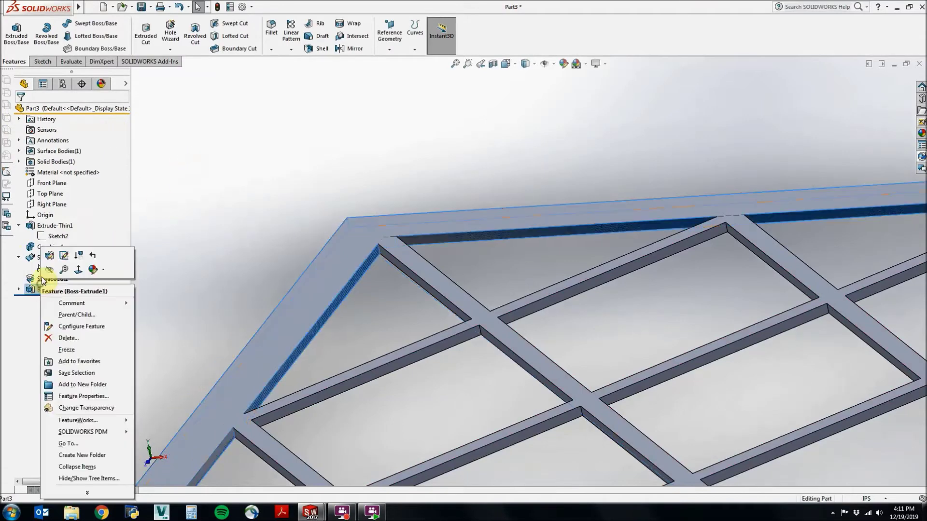
pyautogui.click(49, 256)
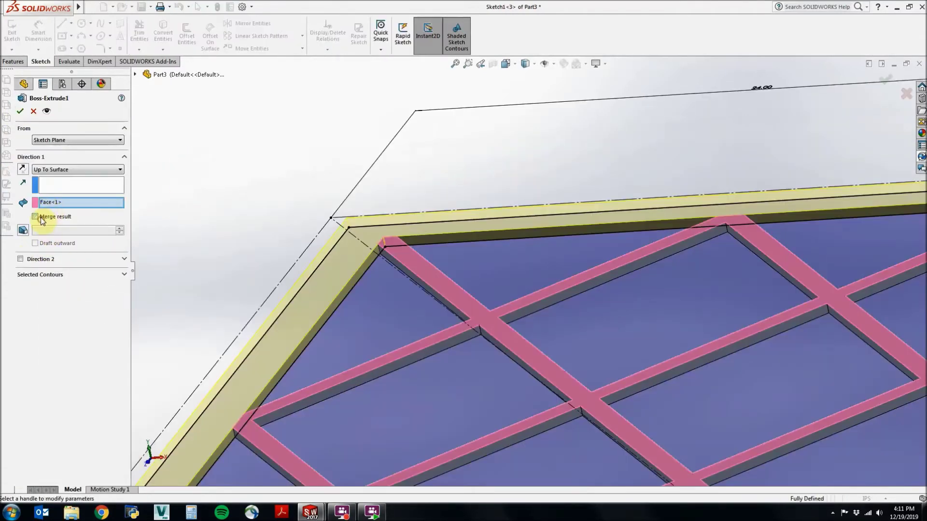
pyautogui.click(19, 111)
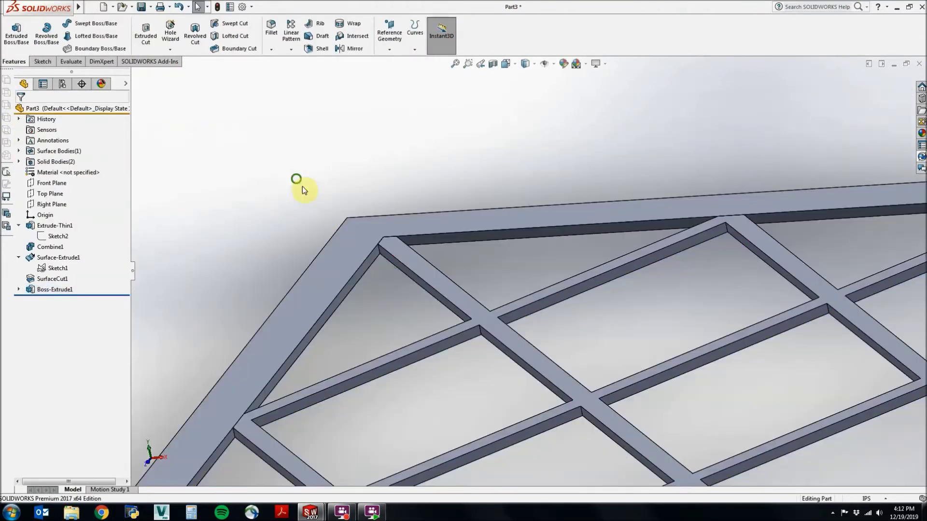
# Delete the leftover Surface-Extrude1 wall with Delete/Keep Body, then pick the Top Plane
pyautogui.click(148, 6)
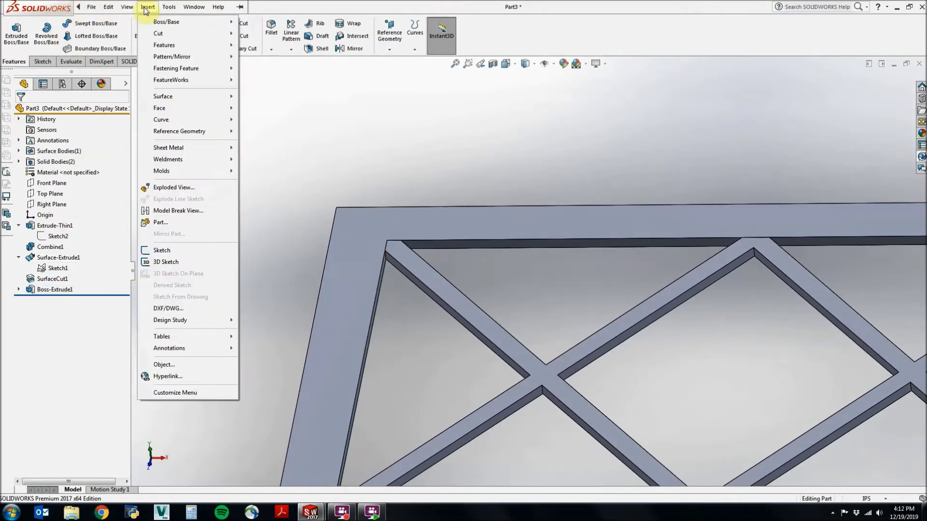
pyautogui.moveTo(165, 45)
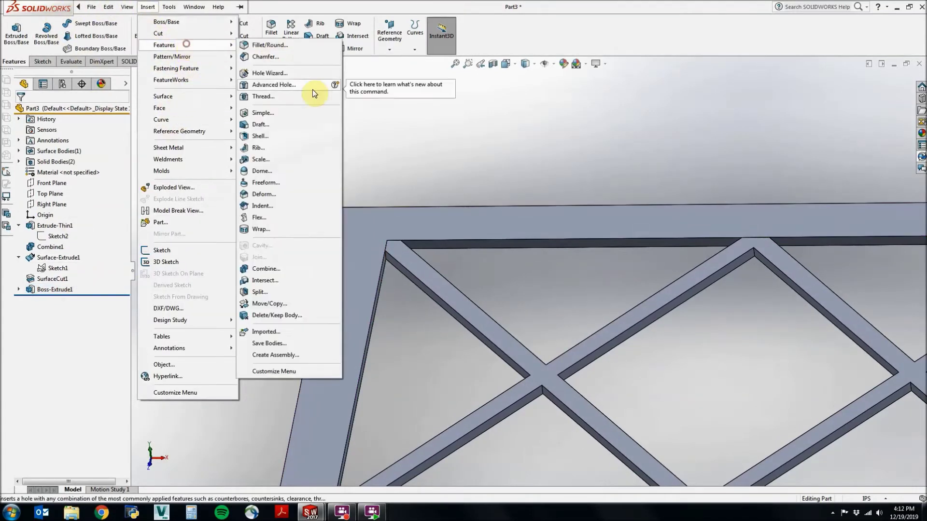
pyautogui.click(266, 317)
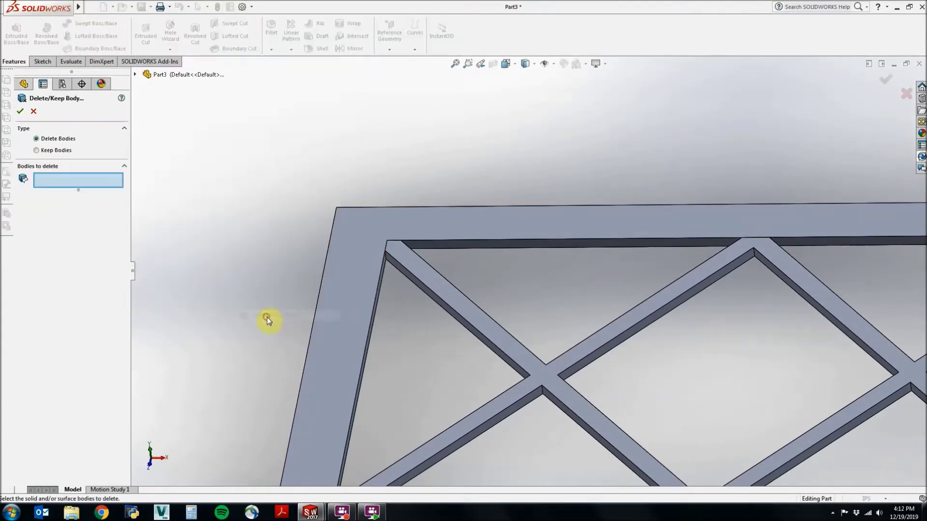
pyautogui.click(135, 76)
pyautogui.click(146, 116)
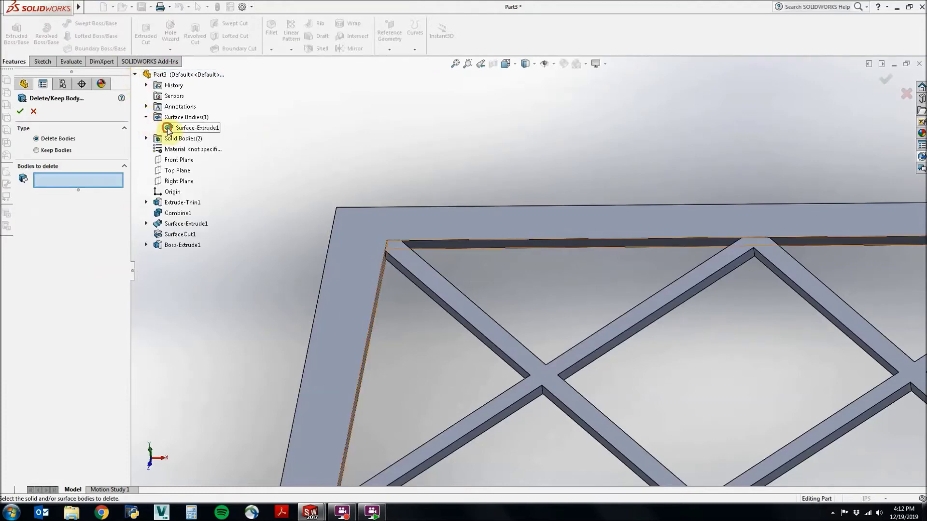
pyautogui.click(167, 129)
pyautogui.click(20, 111)
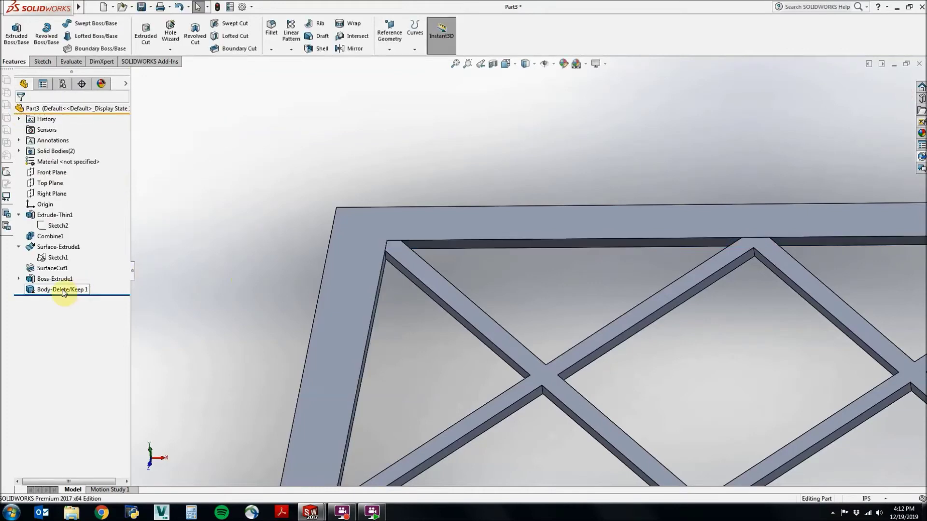
pyautogui.click(39, 183)
# Sketch a Ø0.19 (3/16 in) circle near the frame's top-left corner on the Top Plane
pyautogui.click(42, 62)
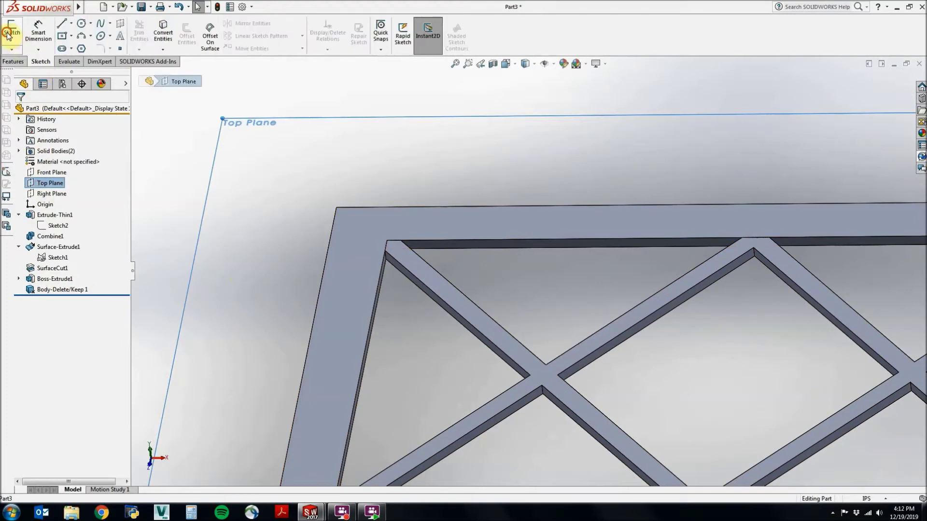
pyautogui.click(12, 33)
pyautogui.click(85, 28)
pyautogui.click(373, 238)
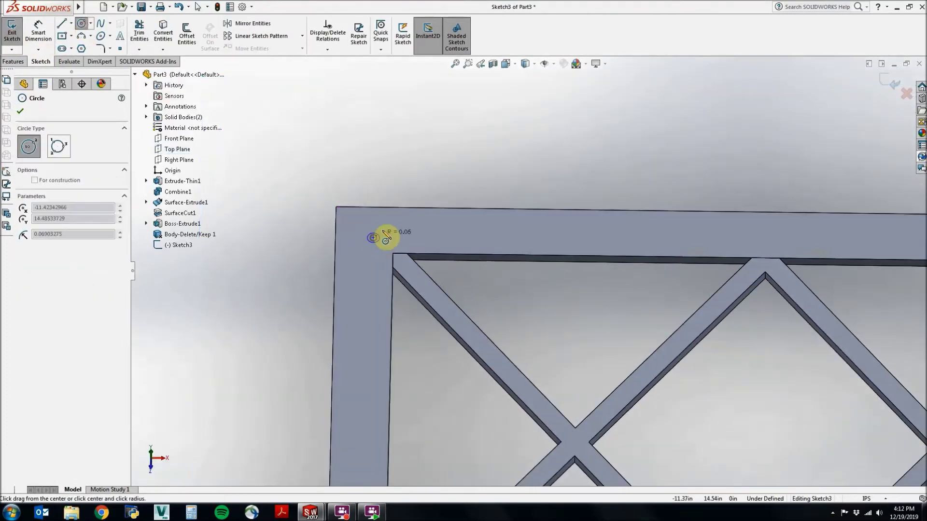
pyautogui.press('Escape')
pyautogui.click(46, 44)
pyautogui.click(365, 225)
pyautogui.click(369, 199)
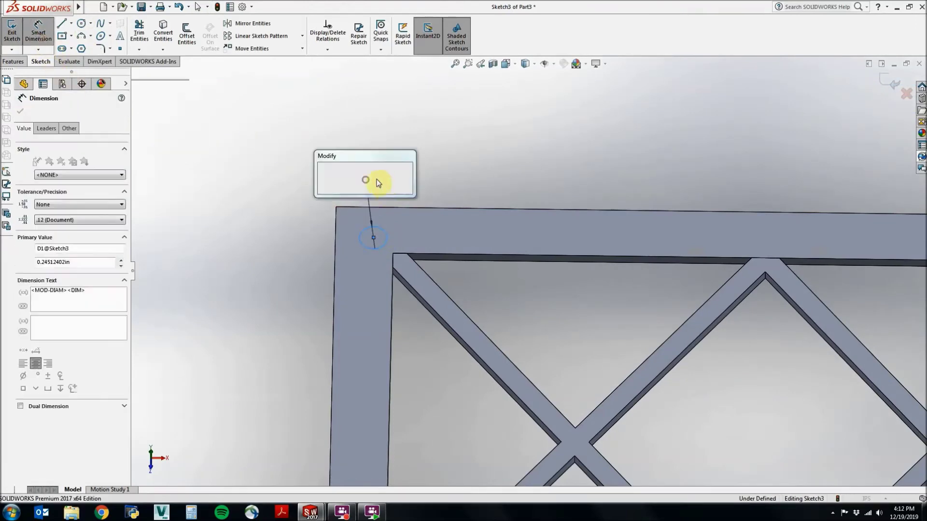
pyautogui.write('3/16')
pyautogui.press('Return')
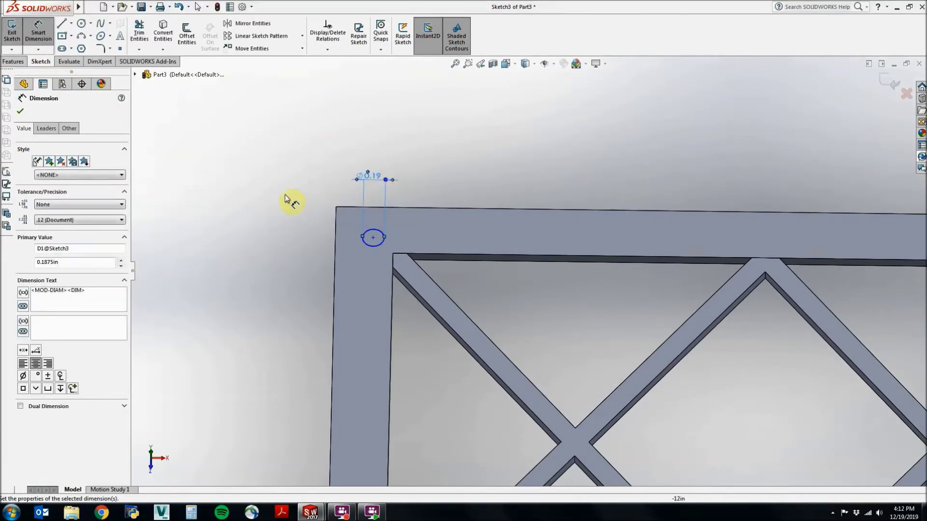
pyautogui.press('Escape')
# Dimension the hole centre 0.50 in from the left and top edges of the rectangle
pyautogui.rightClick(57, 246)
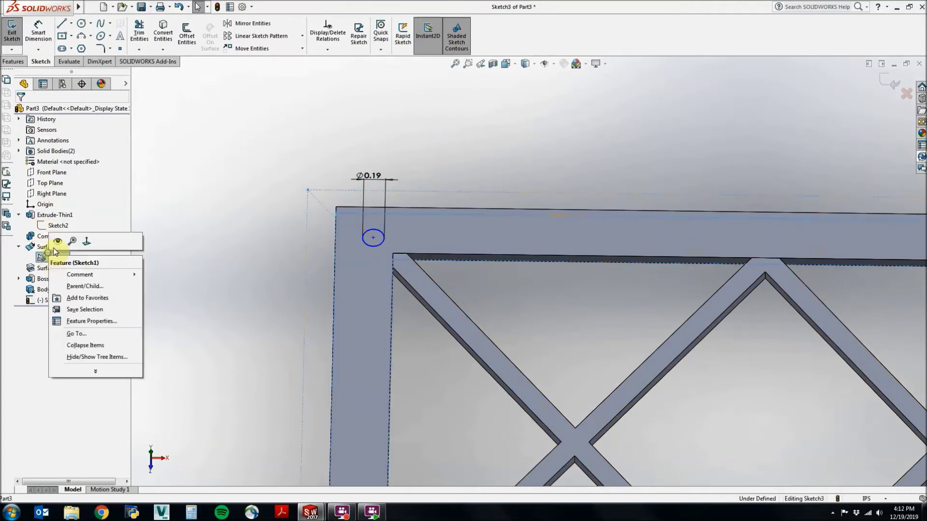
pyautogui.click(57, 248)
pyautogui.click(38, 33)
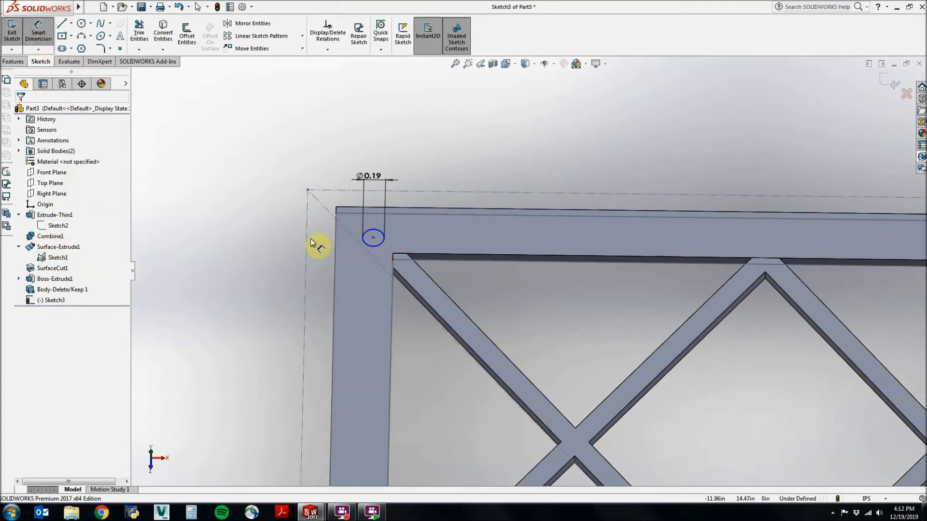
pyautogui.click(310, 241)
pyautogui.click(373, 239)
pyautogui.click(349, 126)
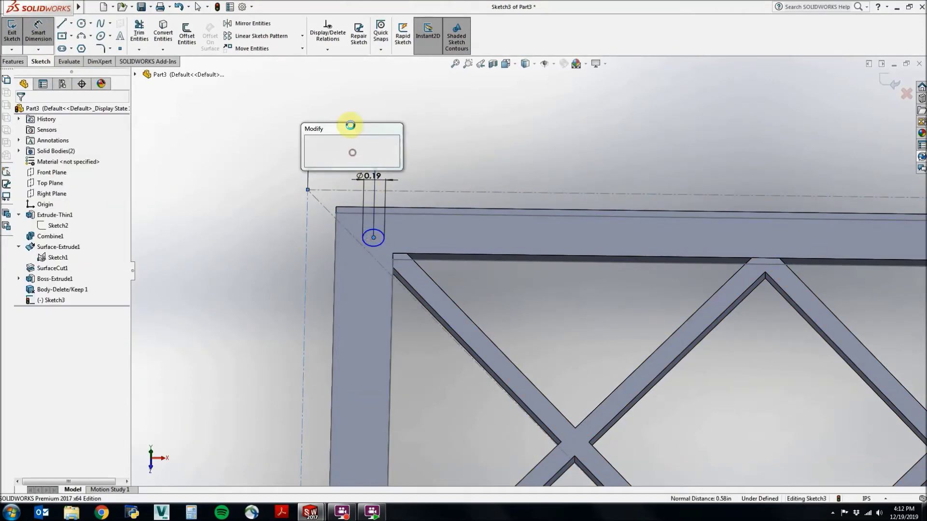
pyautogui.write('0.50in')
pyautogui.press('Return')
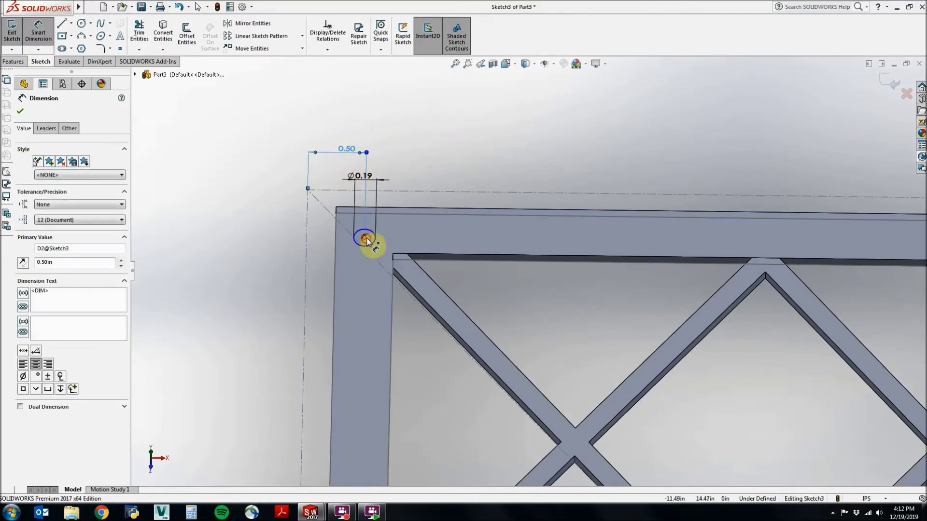
pyautogui.click(364, 239)
pyautogui.click(306, 212)
pyautogui.write('.5')
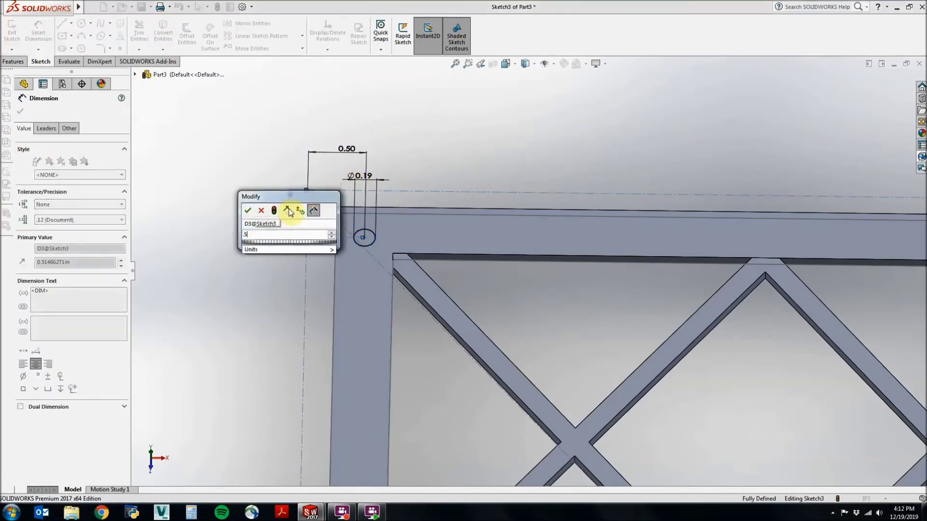
pyautogui.press('Return')
pyautogui.press('Escape')
# Cut the hole through the frame with an Extruded Cut set to Through All
pyautogui.click(24, 60)
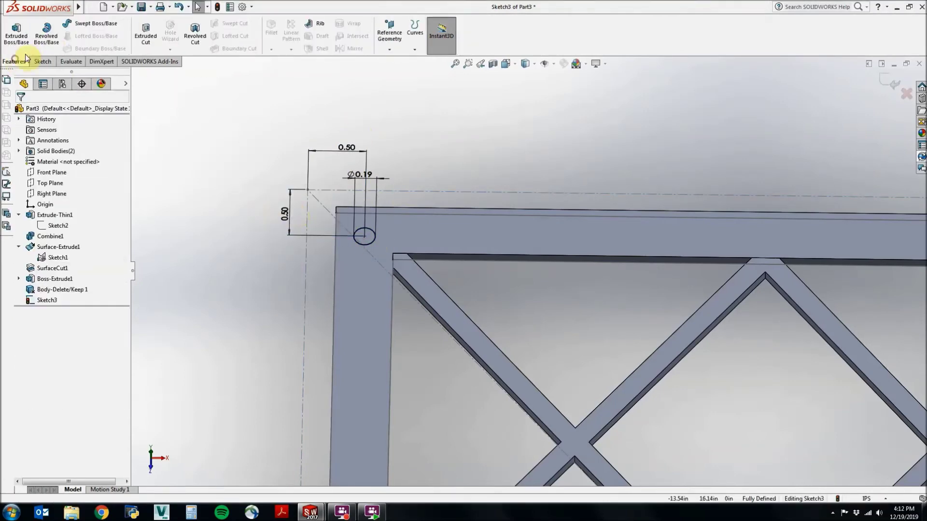
pyautogui.click(145, 35)
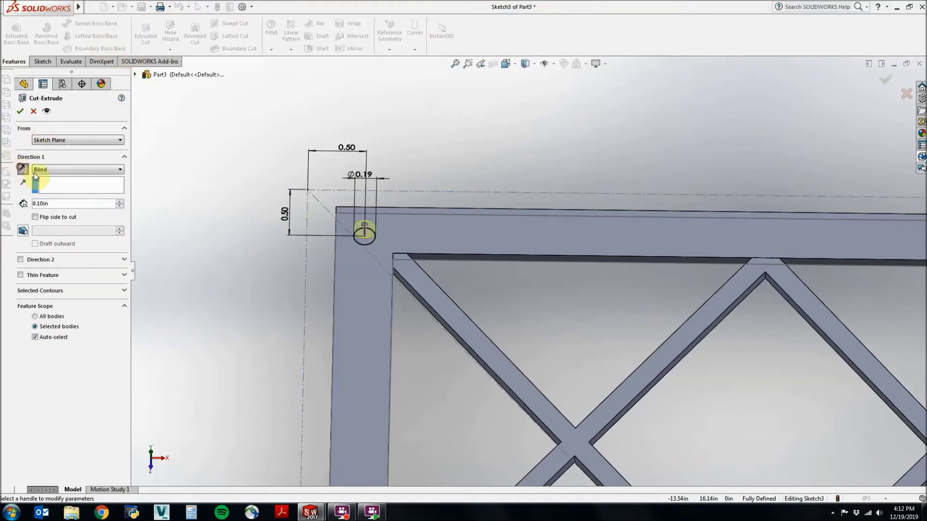
pyautogui.click(76, 170)
pyautogui.click(58, 187)
pyautogui.click(21, 111)
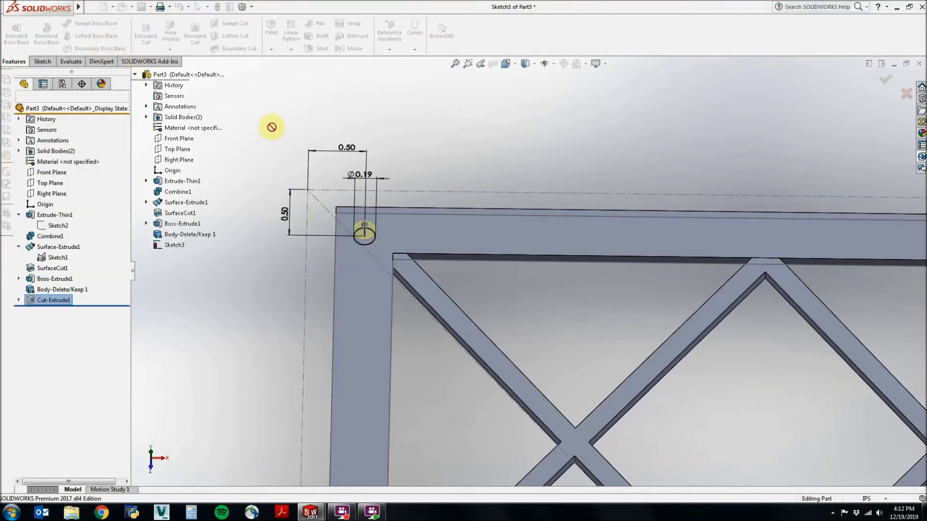
# Linear-pattern Cut-Extrude1 along Right Plane and Front Plane with 1 in spacing
pyautogui.click(291, 32)
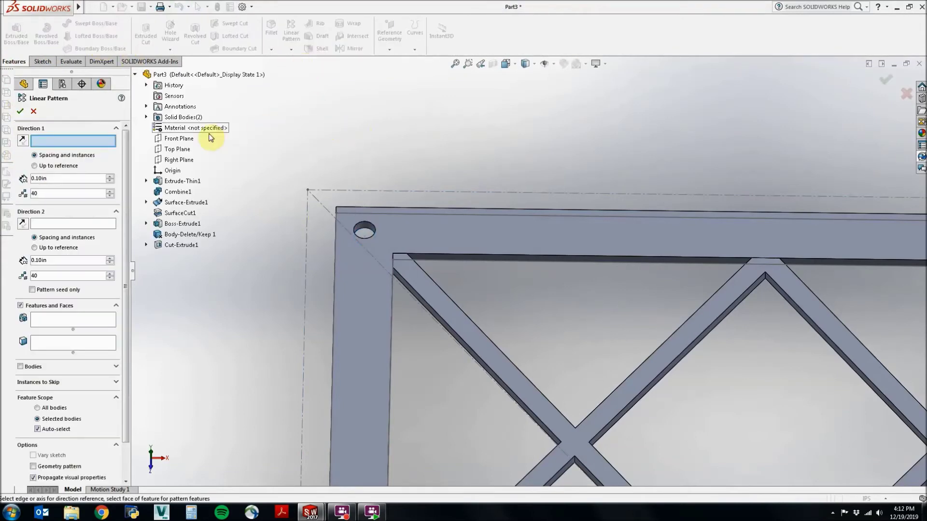
pyautogui.click(179, 159)
pyautogui.click(178, 139)
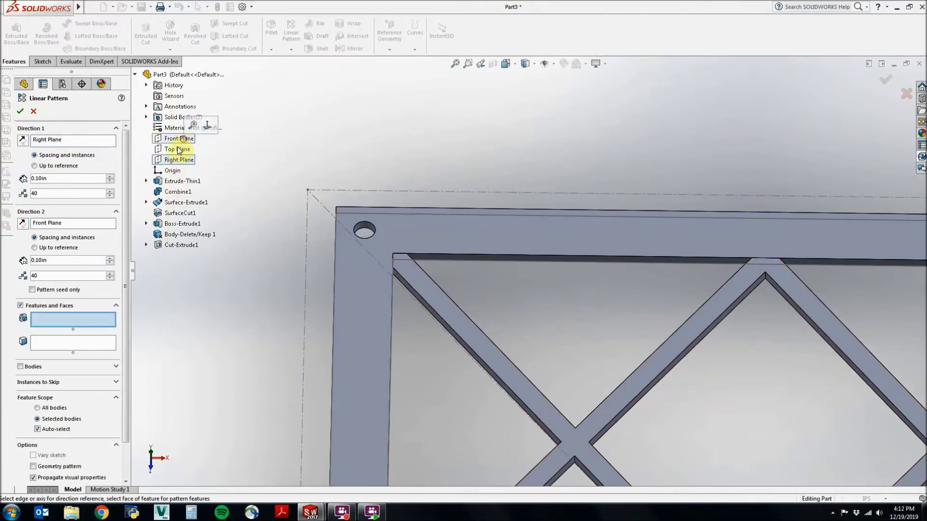
pyautogui.click(180, 245)
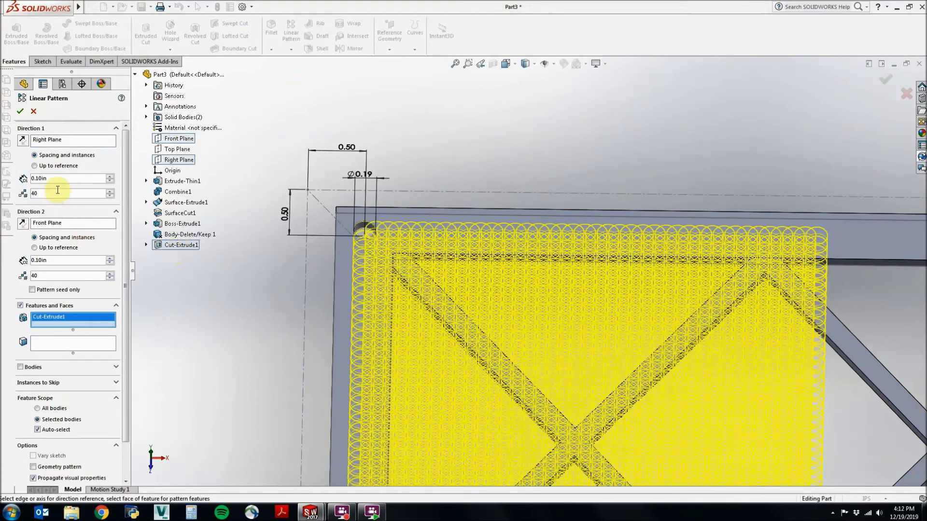
pyautogui.doubleClick(56, 178)
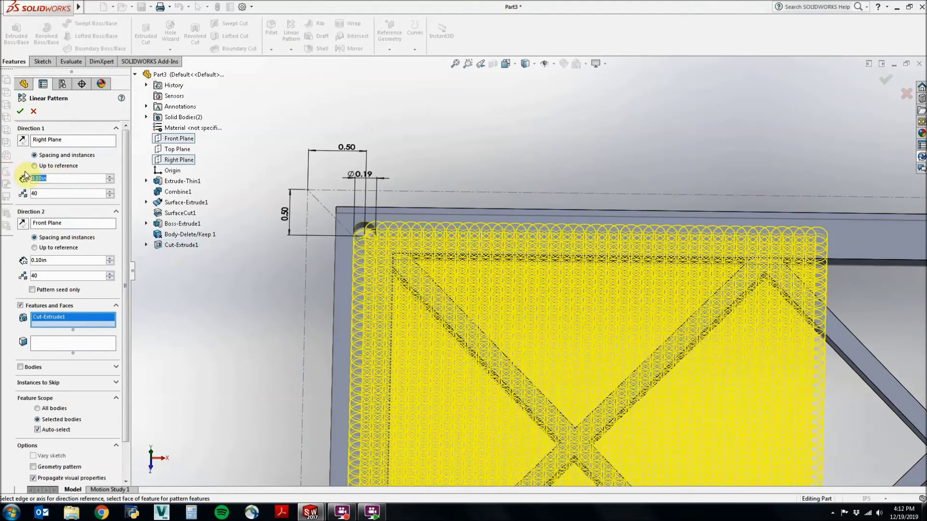
pyautogui.write('1')
pyautogui.doubleClick(59, 261)
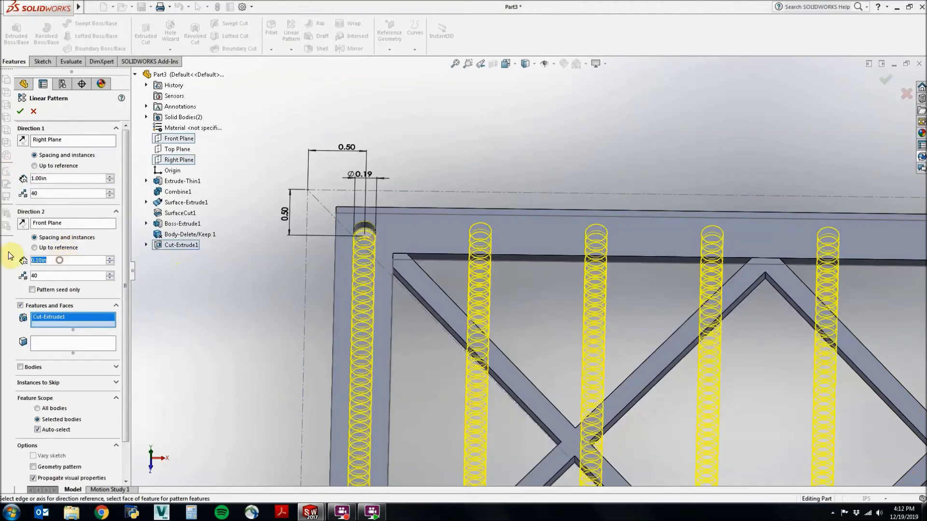
pyautogui.write('1.')
pyautogui.scroll(3, 485, 261)
pyautogui.scroll(2, 542, 334)
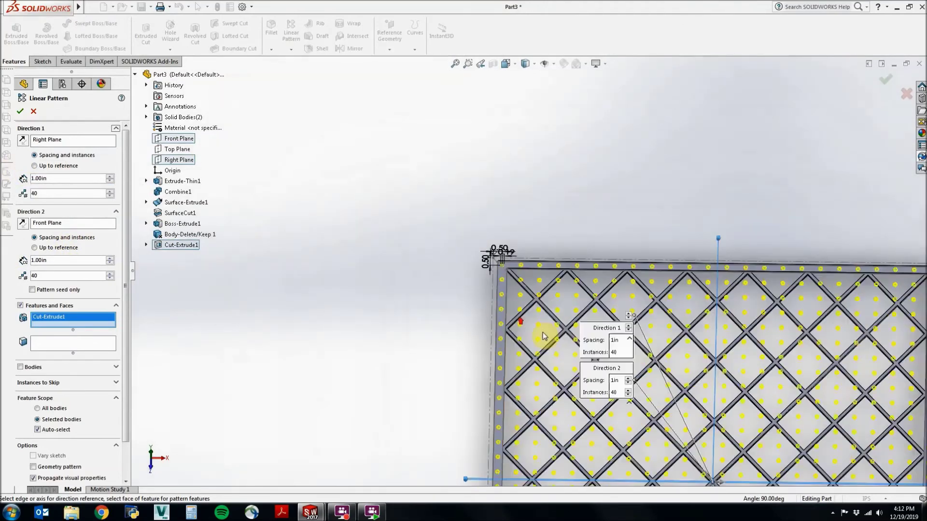
pyautogui.scroll(2, 542, 333)
pyautogui.scroll(1, 709, 411)
# Restrict the pattern to the border frame body only and confirm LPattern1
pyautogui.press('f')
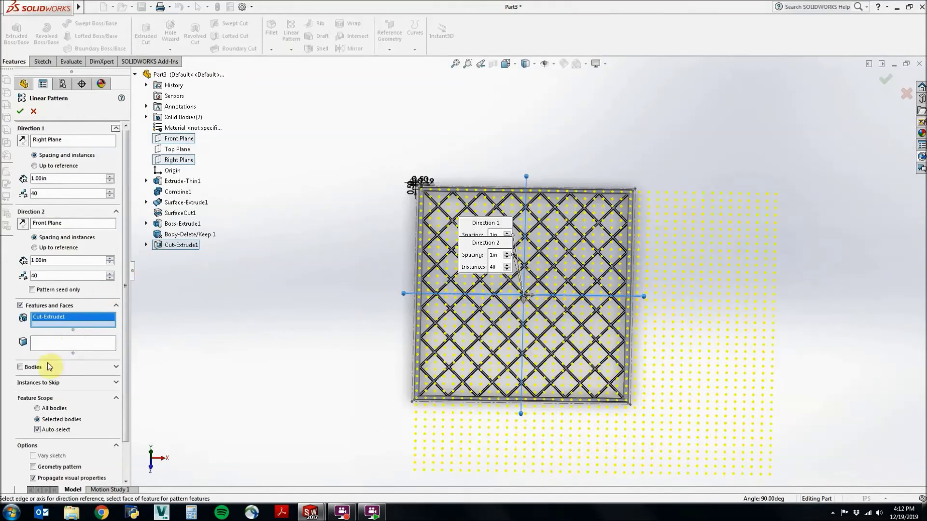
pyautogui.click(48, 433)
pyautogui.scroll(-2, 420, 368)
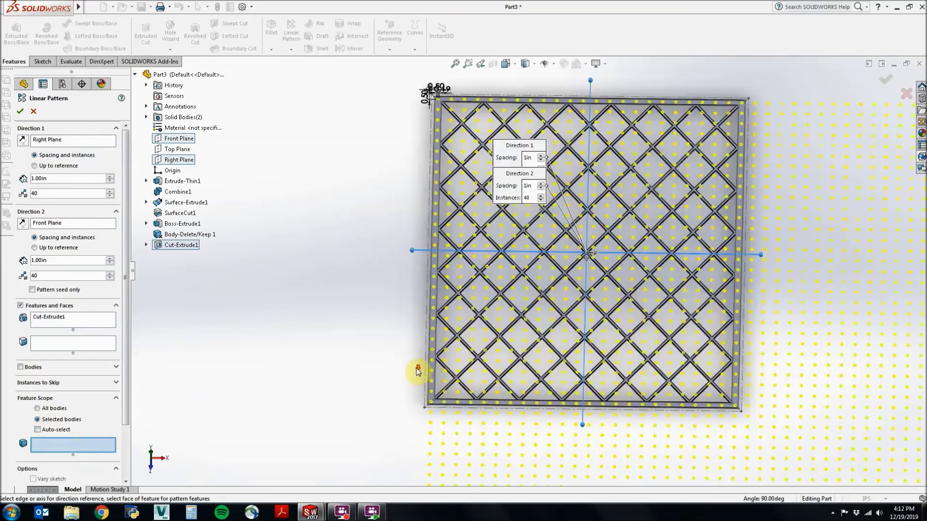
pyautogui.scroll(-3, 451, 326)
pyautogui.click(459, 327)
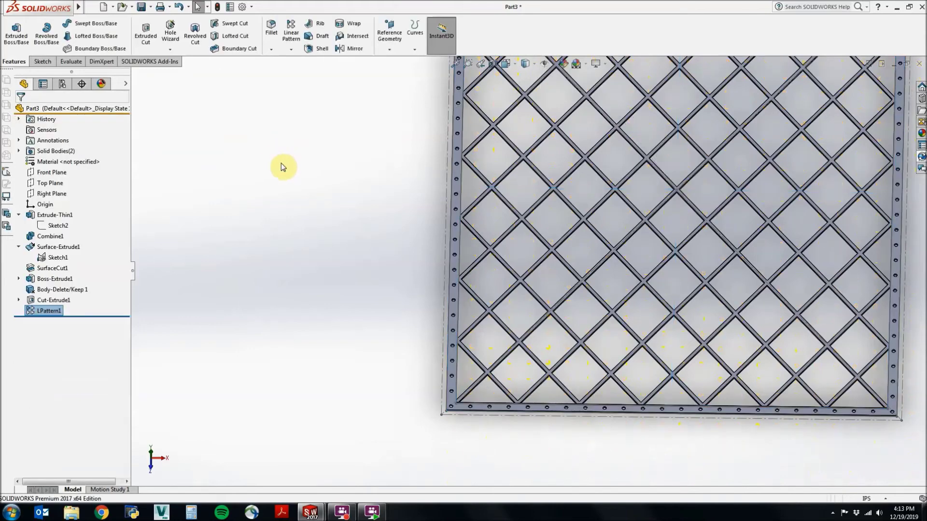
pyautogui.press('f')
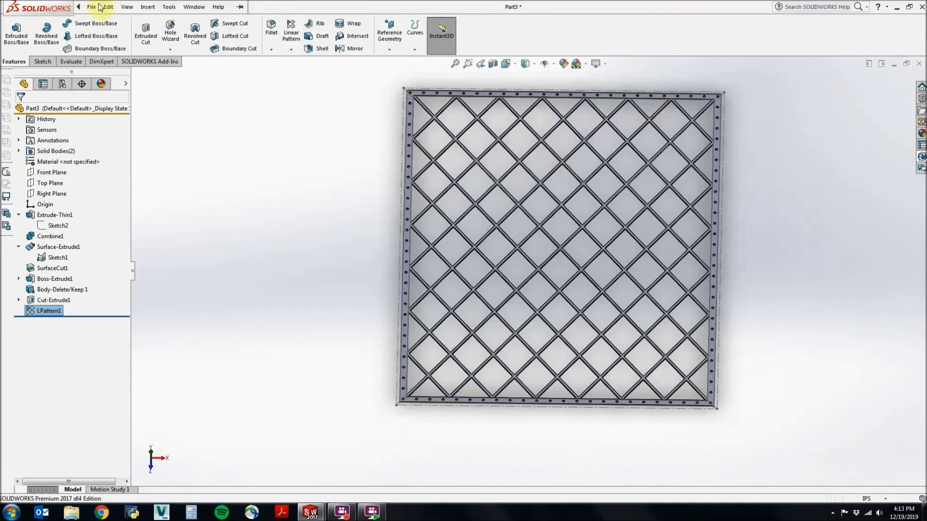
pyautogui.click(148, 6)
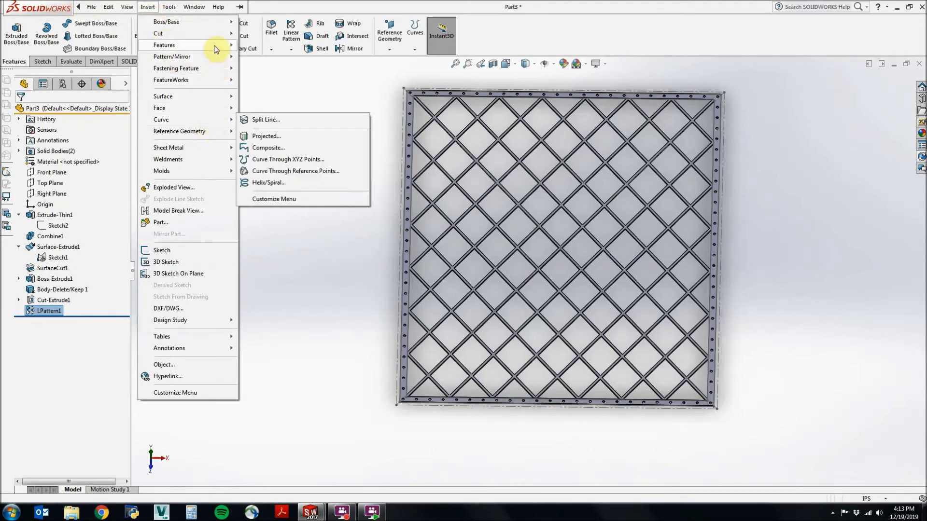
pyautogui.moveTo(164, 45)
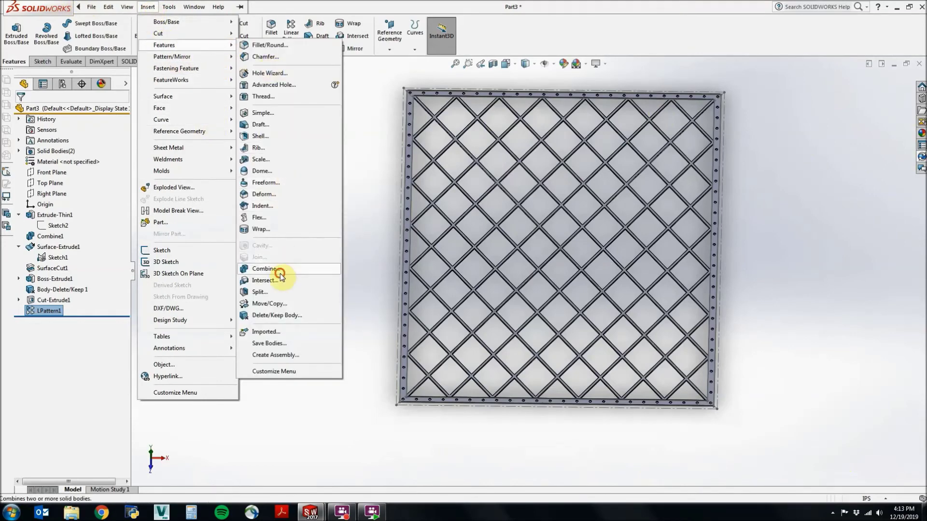
# Combine the crisscross grid and border frame into one body with Add
pyautogui.click(283, 269)
pyautogui.click(427, 243)
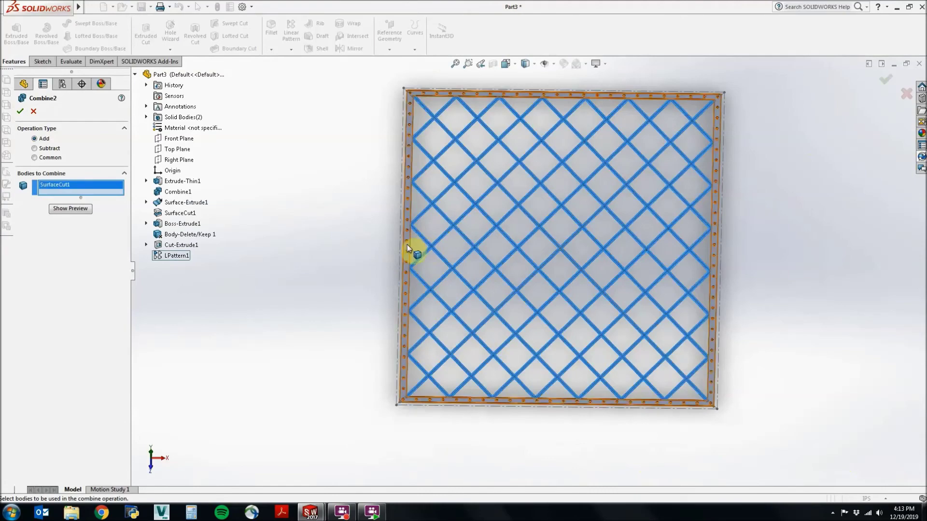
pyautogui.click(407, 244)
pyautogui.click(17, 112)
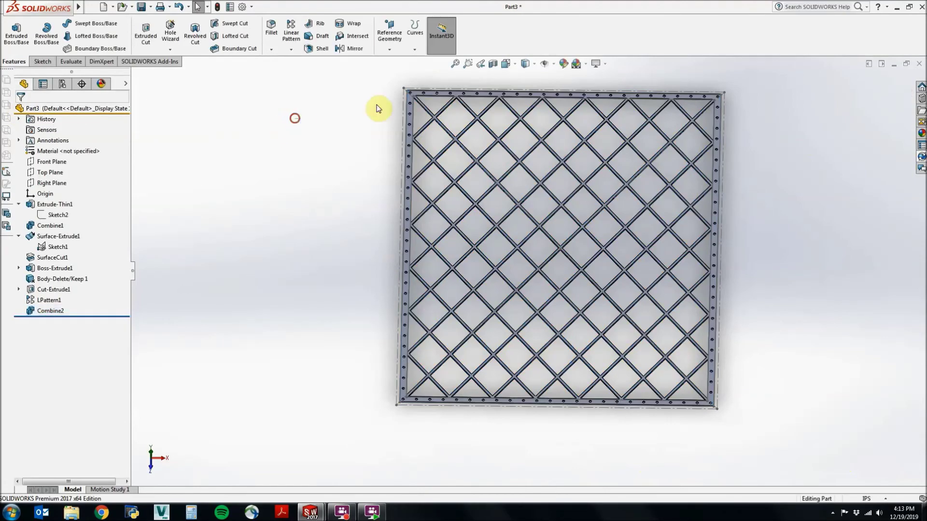
pyautogui.scroll(-5, 358, 163)
# Fillet the pan's outer corner edges at 0.25 in radius
pyautogui.moveTo(355, 171)
pyautogui.mouseDown(button='middle')
pyautogui.moveTo(397, 105)
pyautogui.moveTo(363, 87)
pyautogui.mouseUp(button='middle')
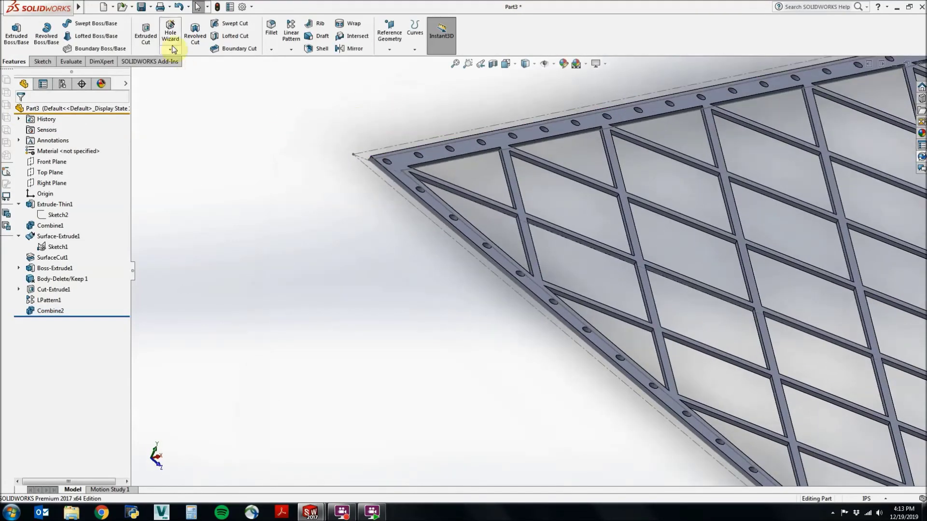
pyautogui.click(270, 29)
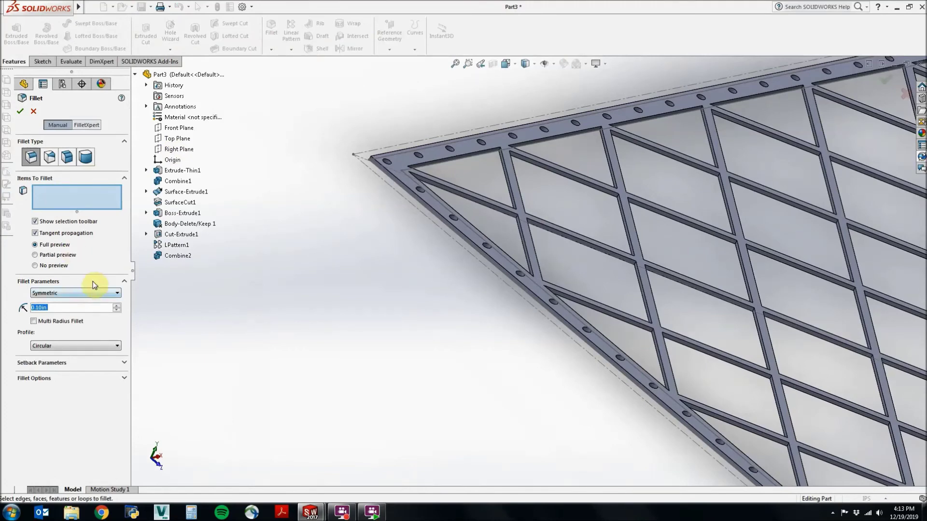
pyautogui.write('0.25')
pyautogui.press('Return')
pyautogui.scroll(-3, 391, 170)
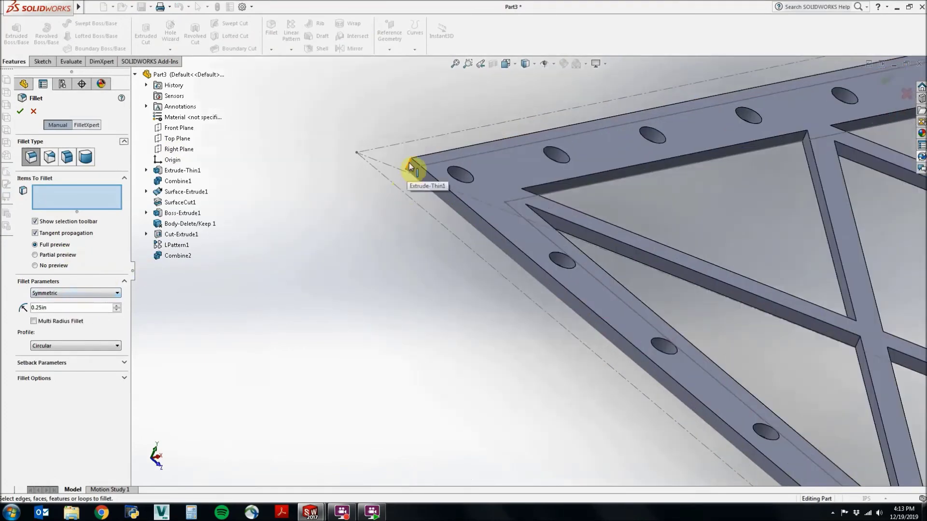
pyautogui.click(410, 163)
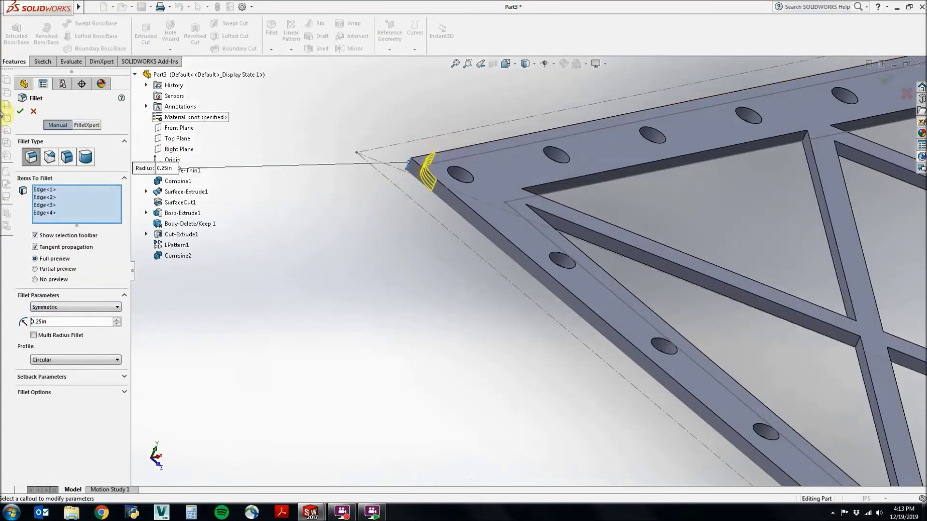
pyautogui.click(20, 111)
pyautogui.click(271, 33)
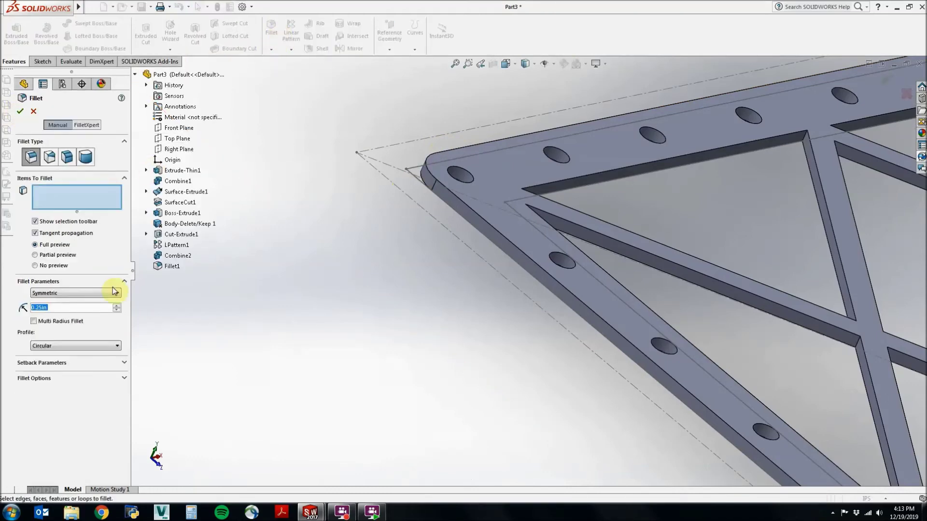
pyautogui.write('0.125')
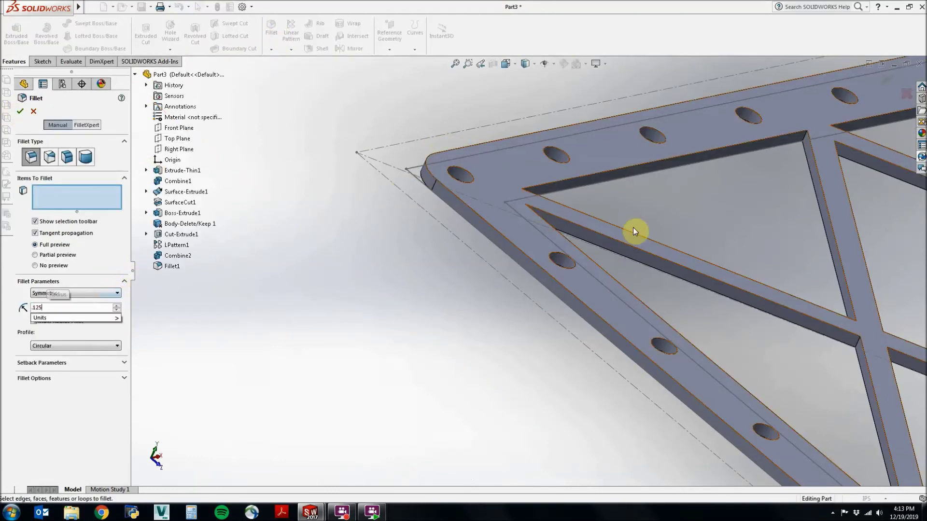
# Fillet the edges of all the beam openings at 0.125 in radius
pyautogui.press('Return')
pyautogui.click(808, 139)
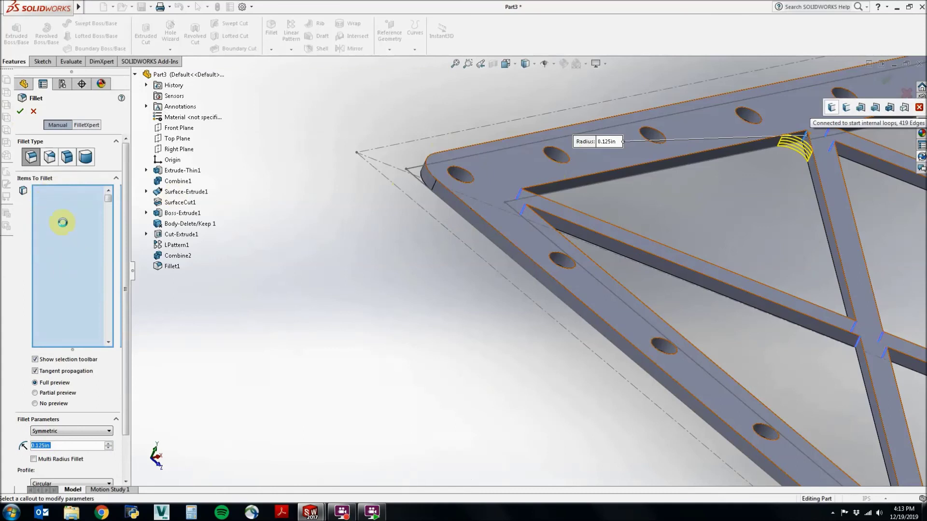
pyautogui.click(20, 110)
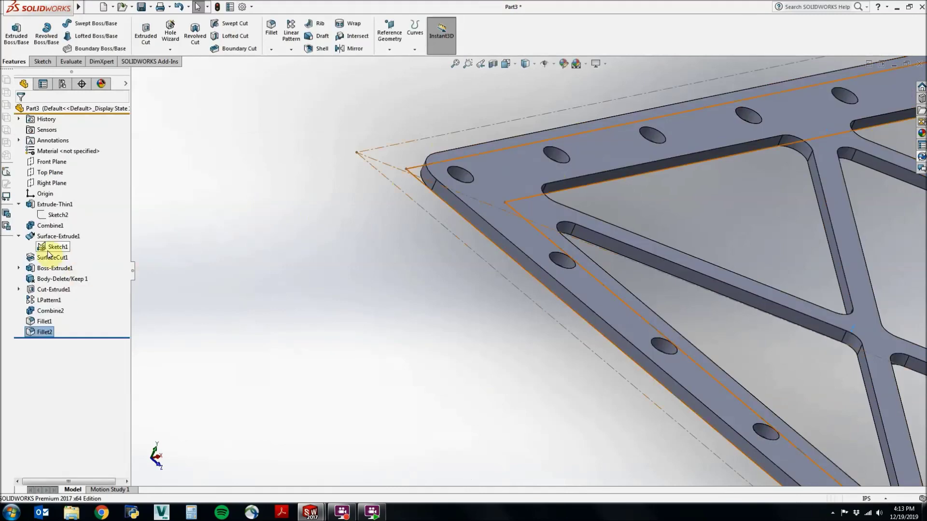
# Show the part in Isometric view and drag the freeze bar below Fillet2
pyautogui.rightClick(57, 245)
pyautogui.click(312, 233)
pyautogui.scroll(3, 434, 152)
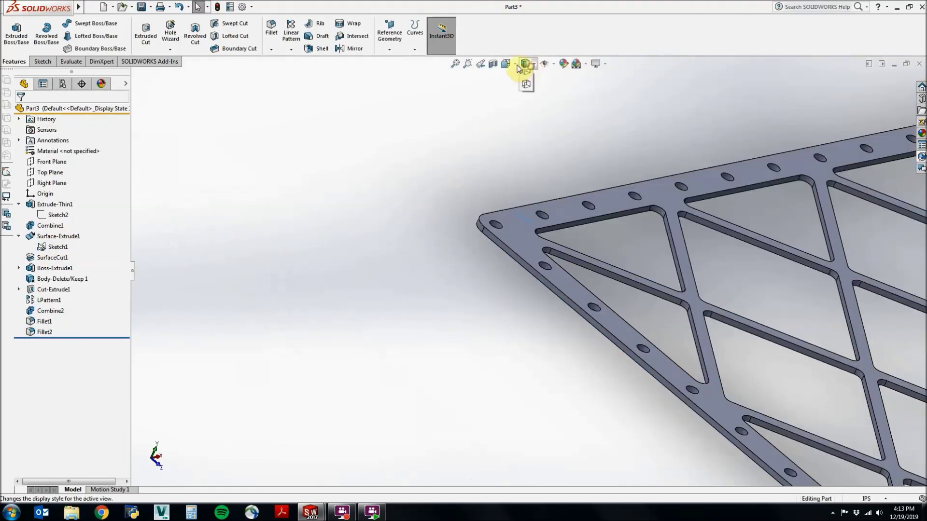
pyautogui.click(507, 65)
pyautogui.click(562, 92)
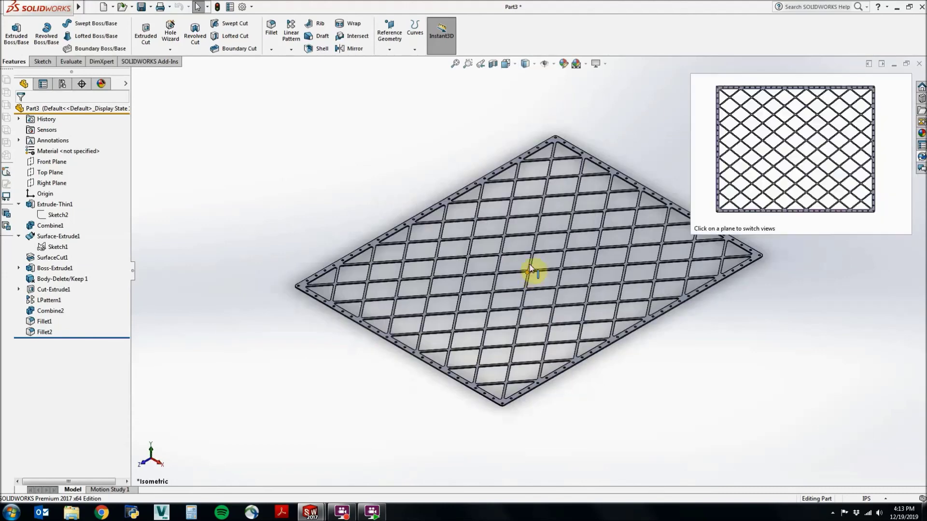
pyautogui.scroll(-2, 617, 218)
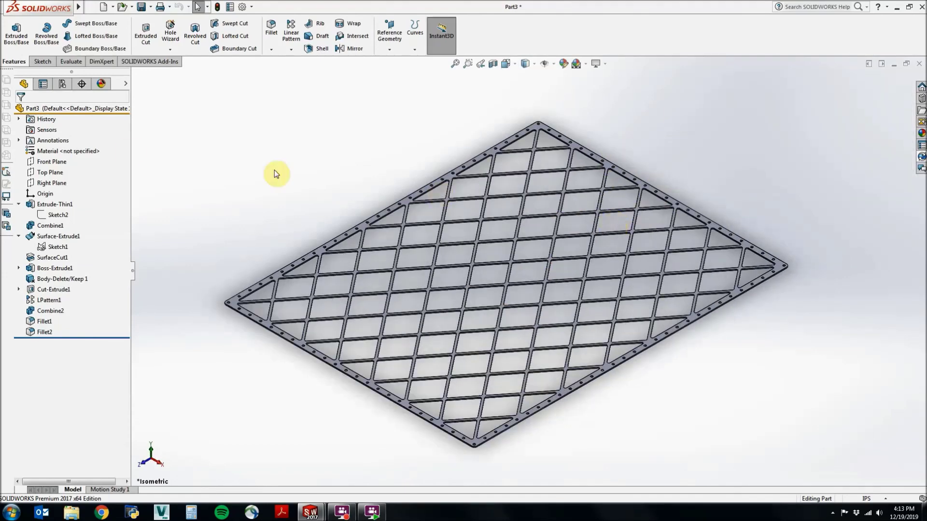
pyautogui.moveTo(92, 116); pyautogui.dragTo(75, 337)
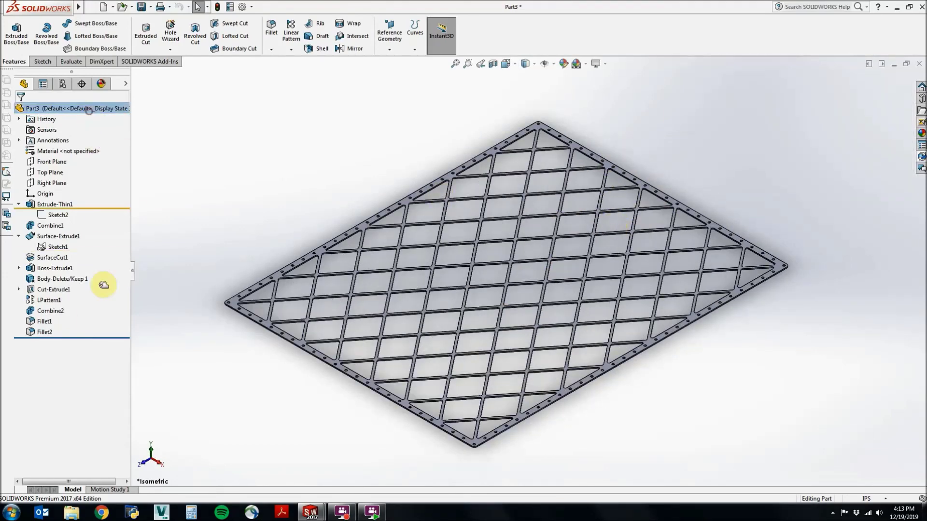